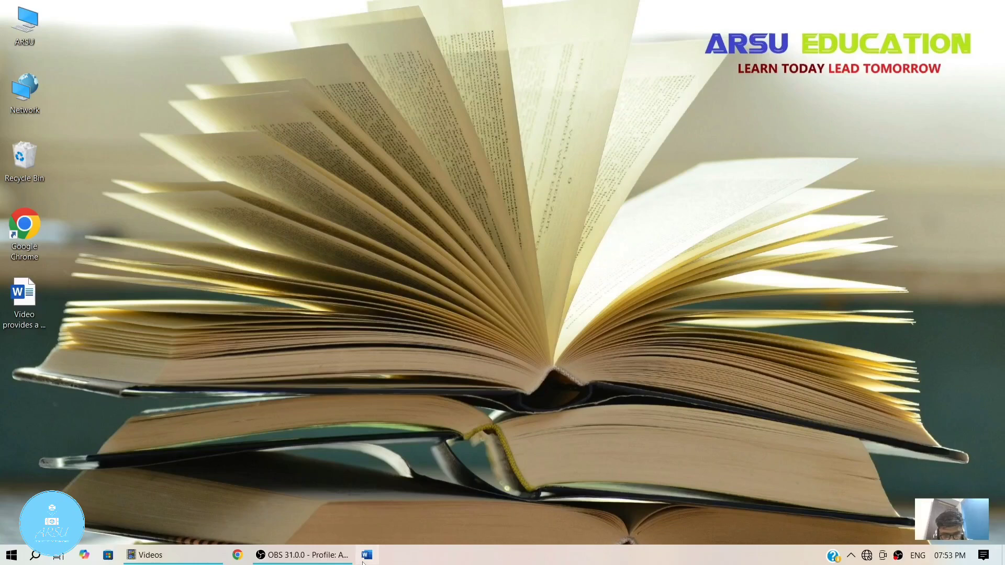
# Step: Open Word and create a new blank document
pyautogui.click(366, 556)
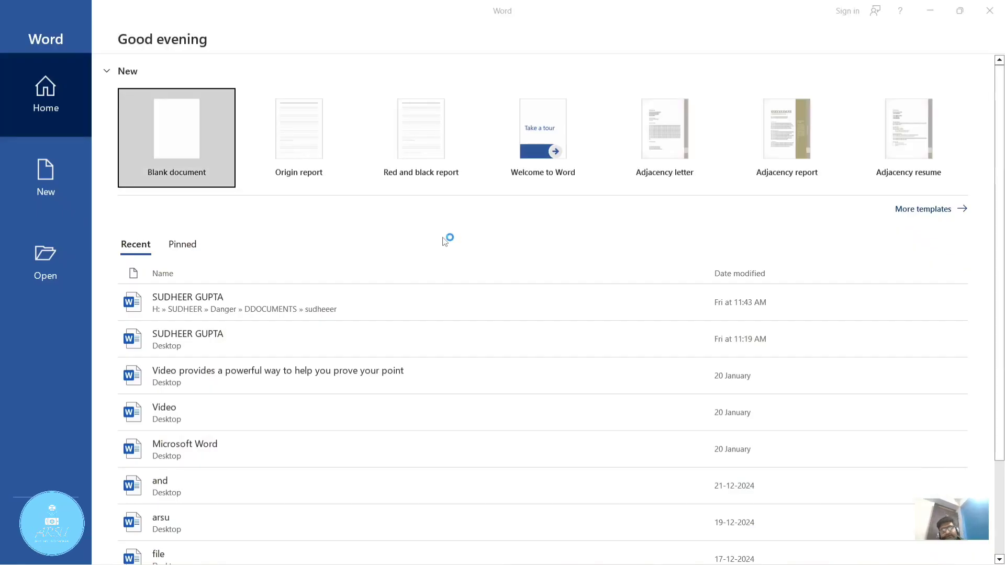
pyautogui.click(227, 144)
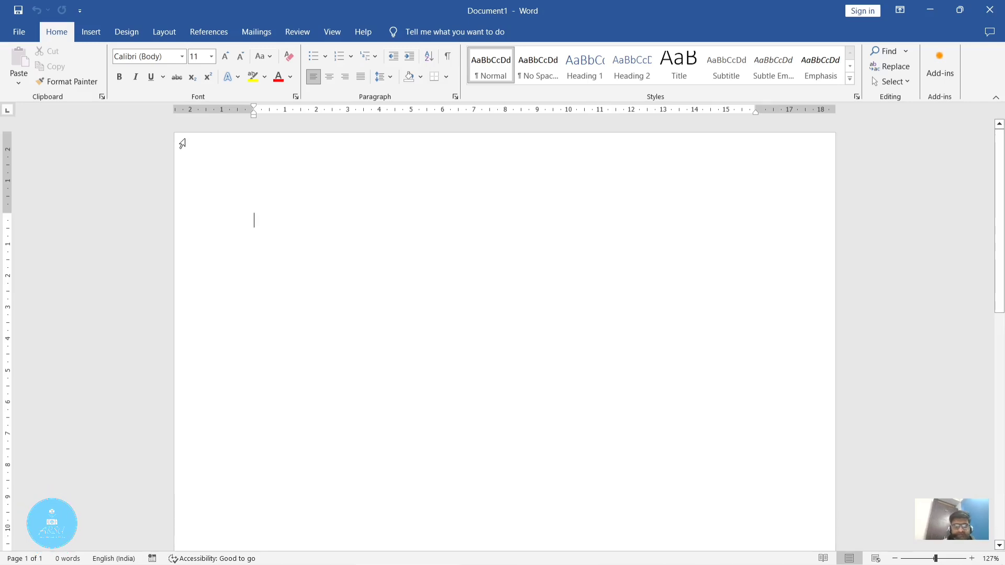
pyautogui.click(170, 32)
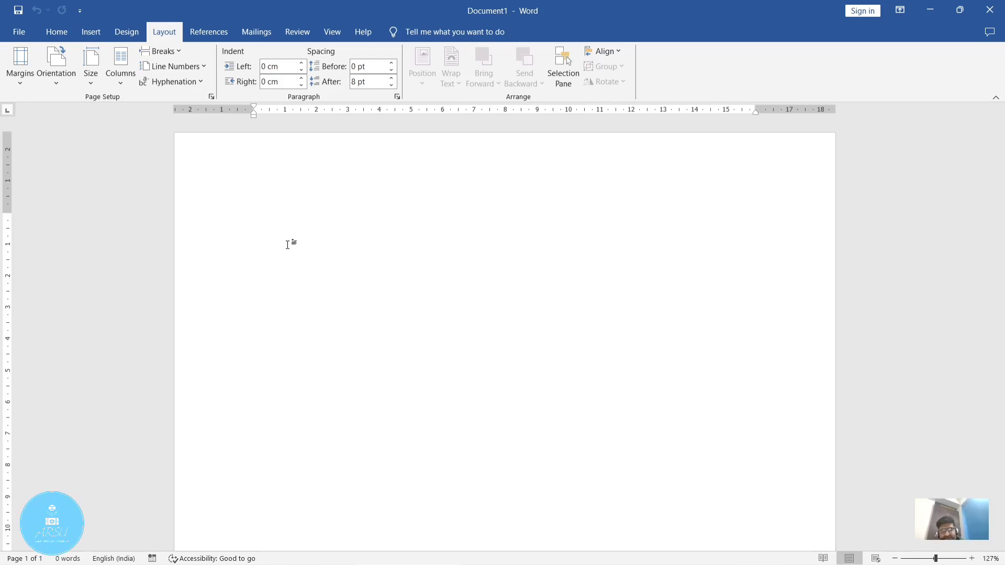
# Step: Generate default sample text in the document with the formula =rand()
pyautogui.write('=rand')
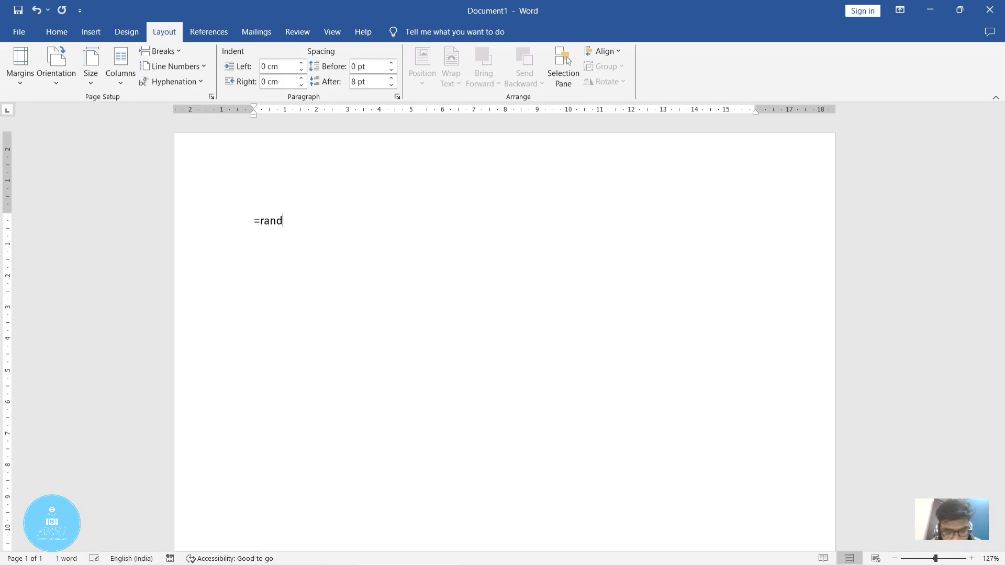
pyautogui.write('()')
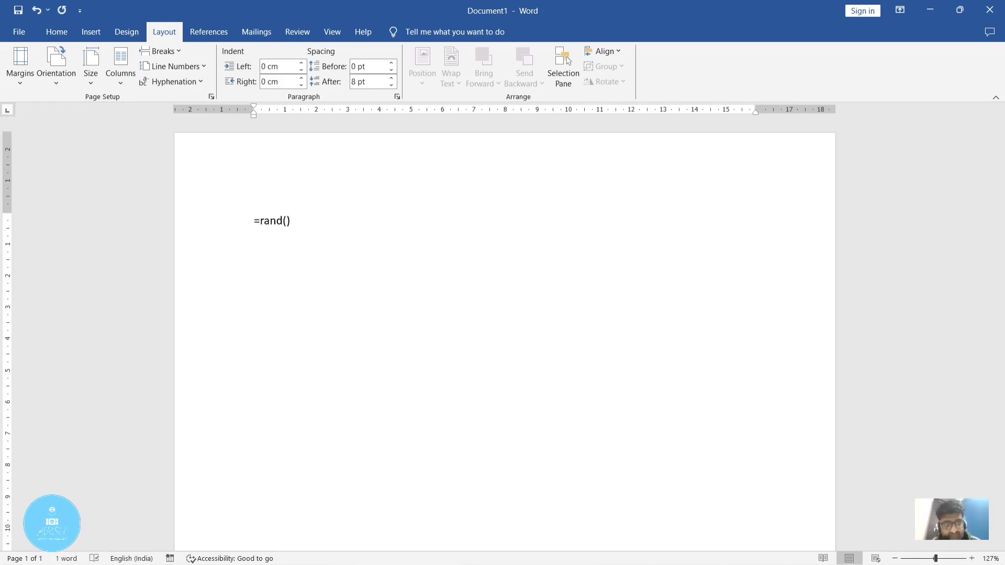
pyautogui.press('Return')
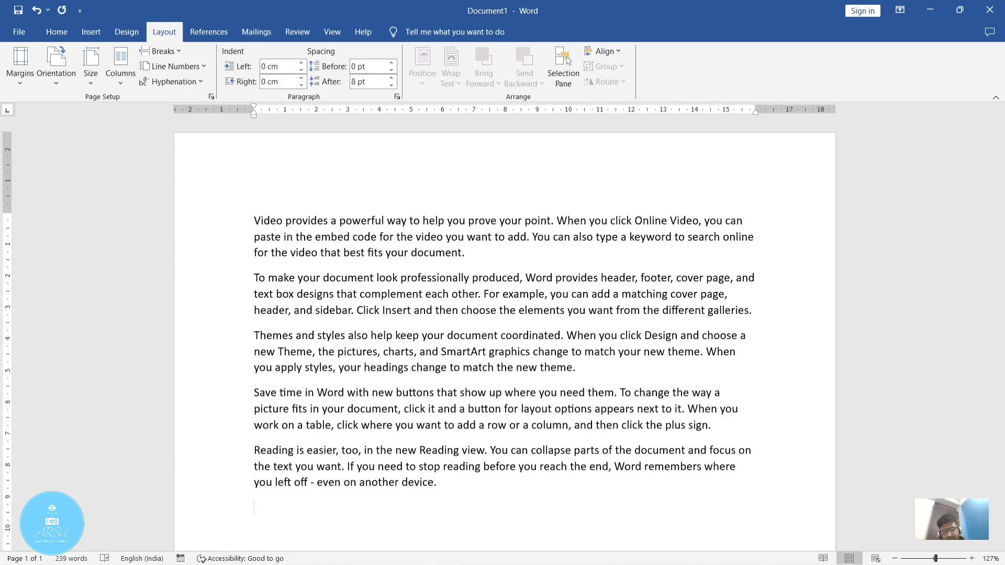
# Step: Undo the generated text and change the formula to =rand(120,5) to produce longer sample text
pyautogui.hotkey('ctrl', 'z')
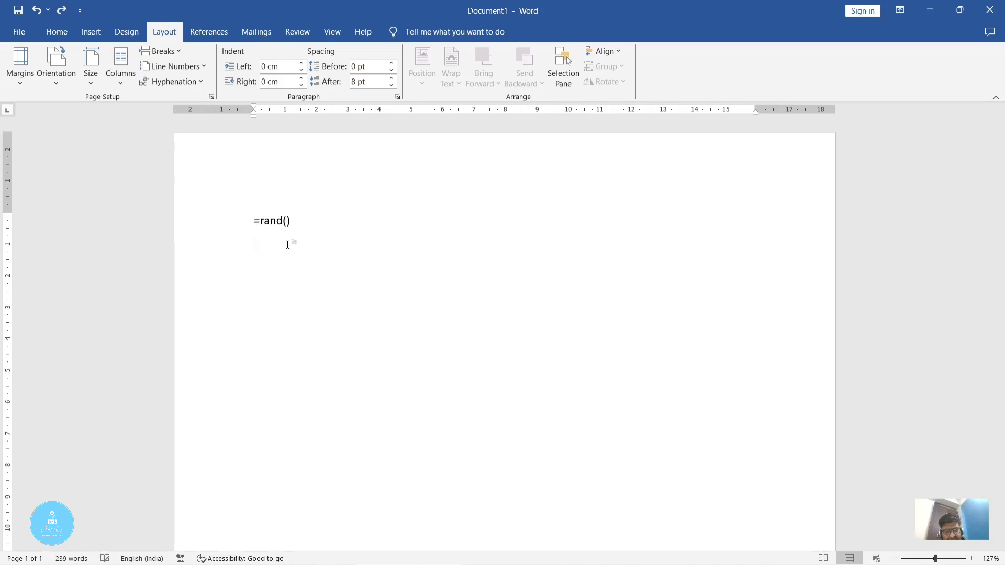
pyautogui.press('BackSpace')
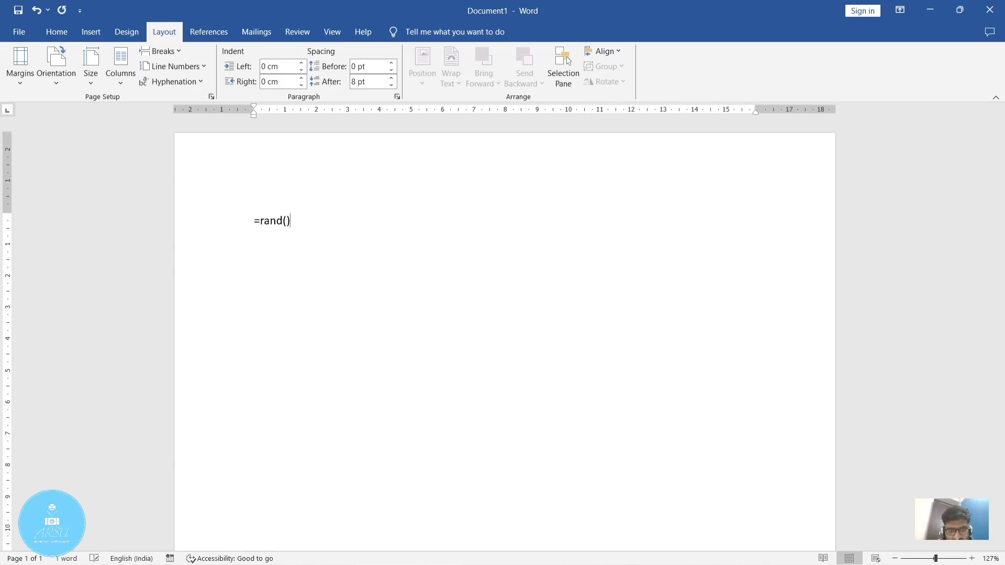
pyautogui.press('BackSpace')
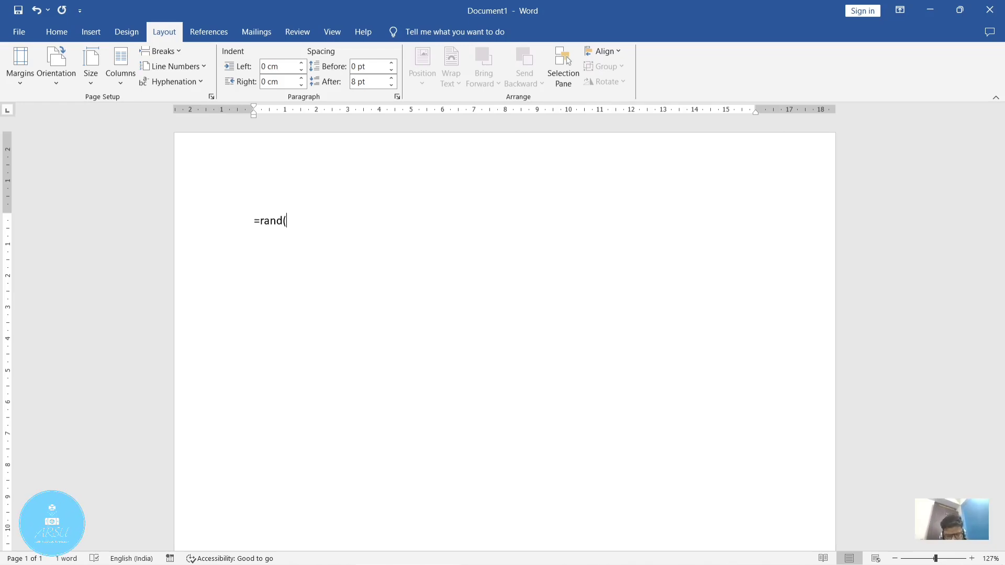
pyautogui.write('120')
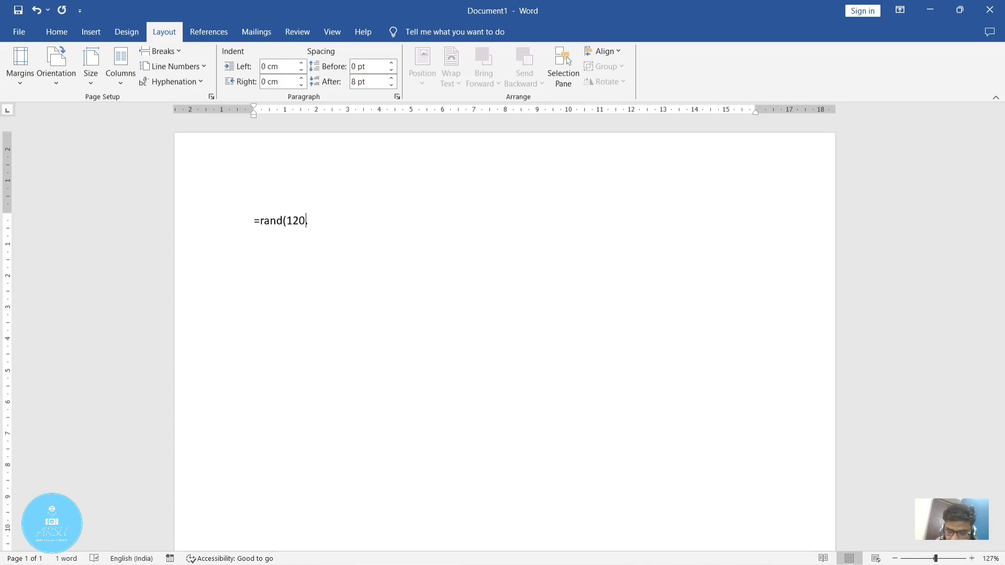
pyautogui.write(',5')
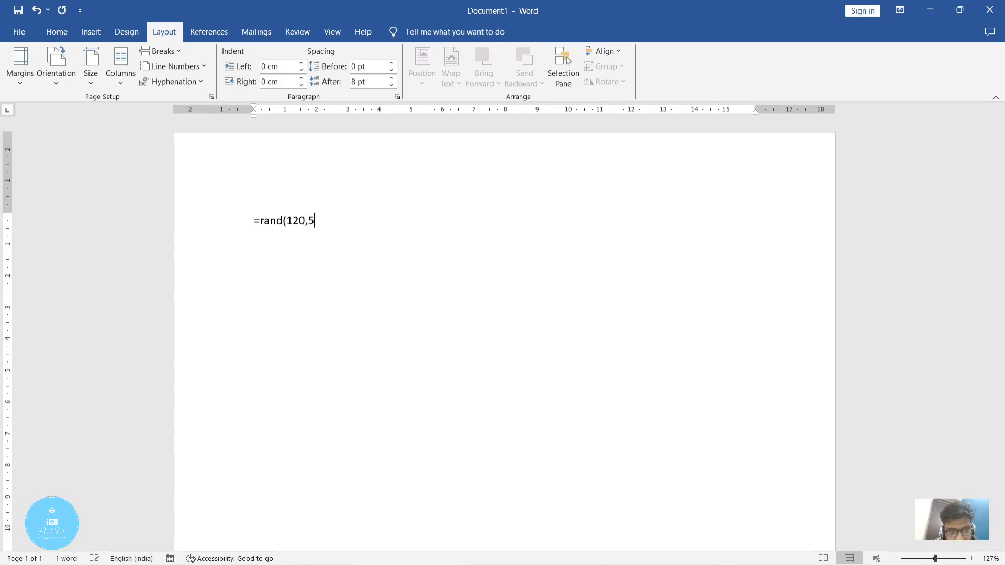
pyautogui.write(')')
pyautogui.press('Return')
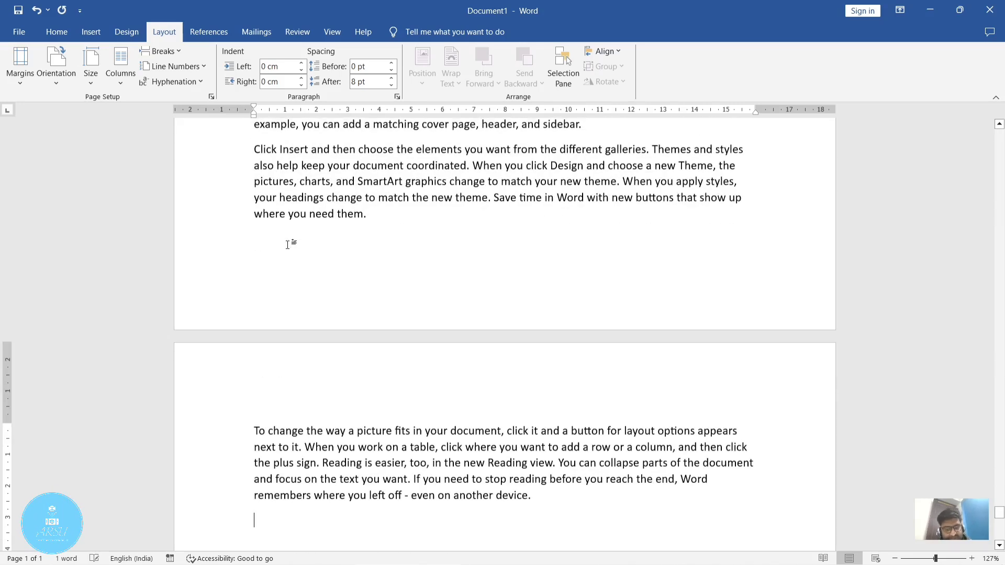
# Step: Look through the sample text from the beginning to page 2 and review the available page and section break types
pyautogui.hotkey('ctrl', 'Home')
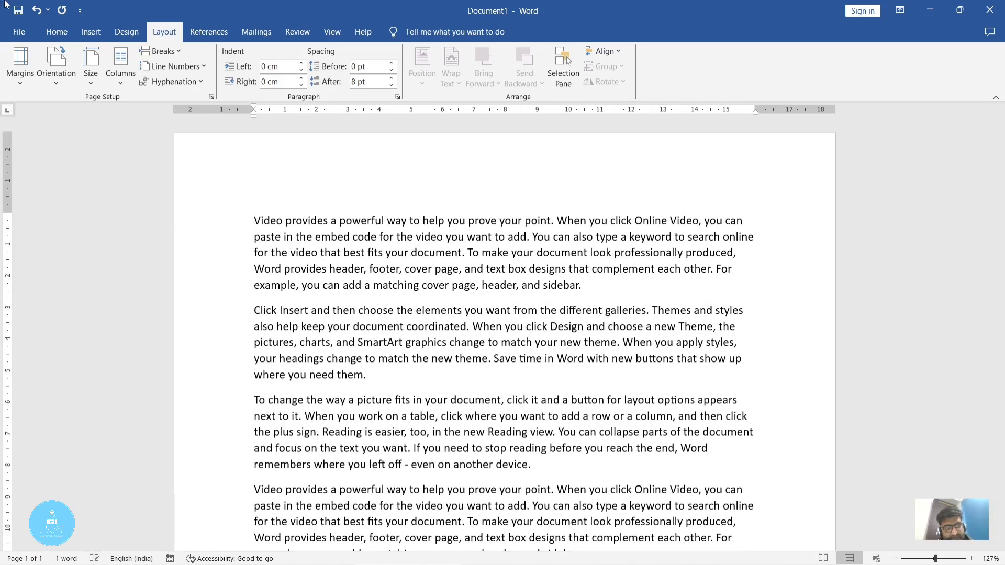
pyautogui.scroll(-10, 575, 266)
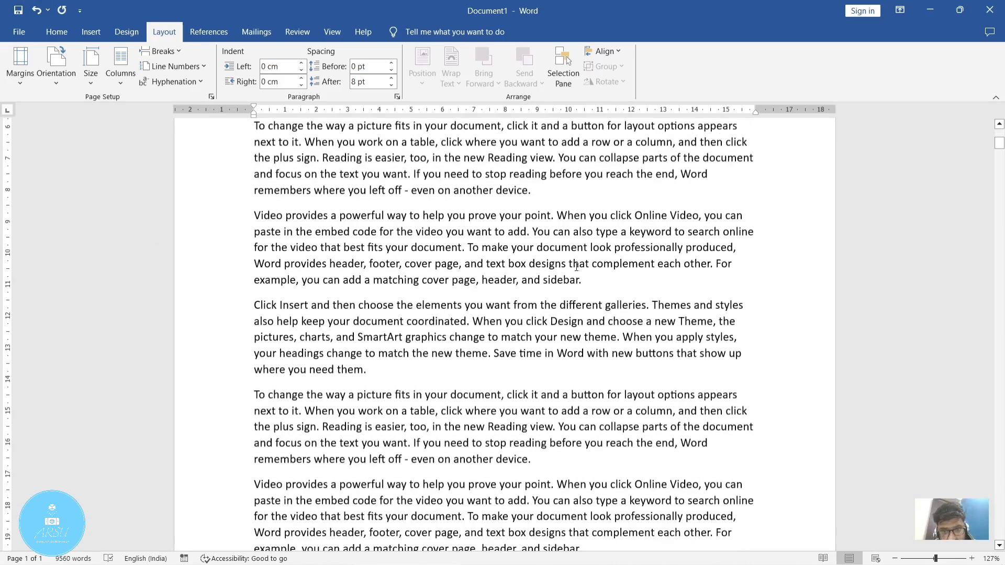
pyautogui.scroll(-8, 576, 266)
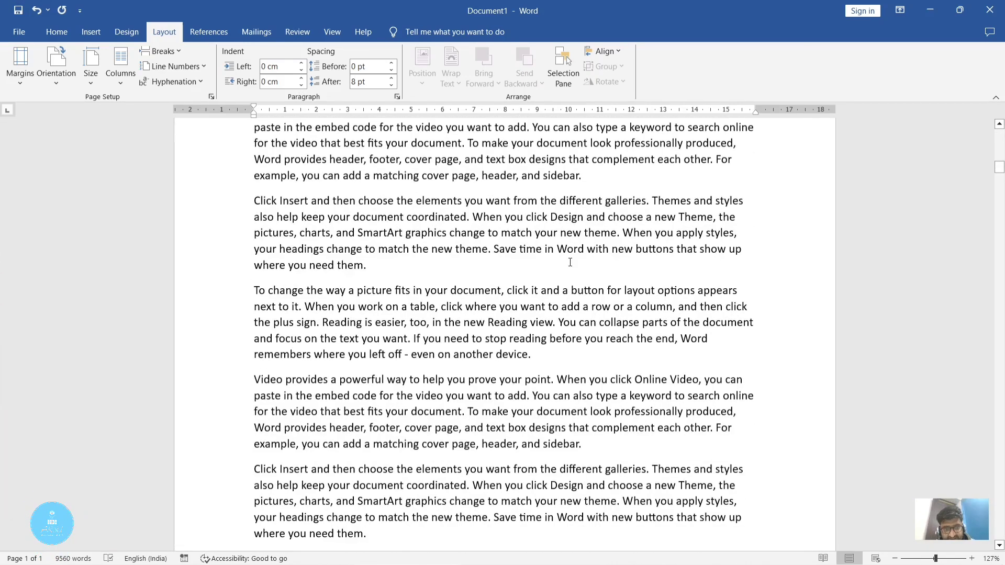
pyautogui.click(539, 366)
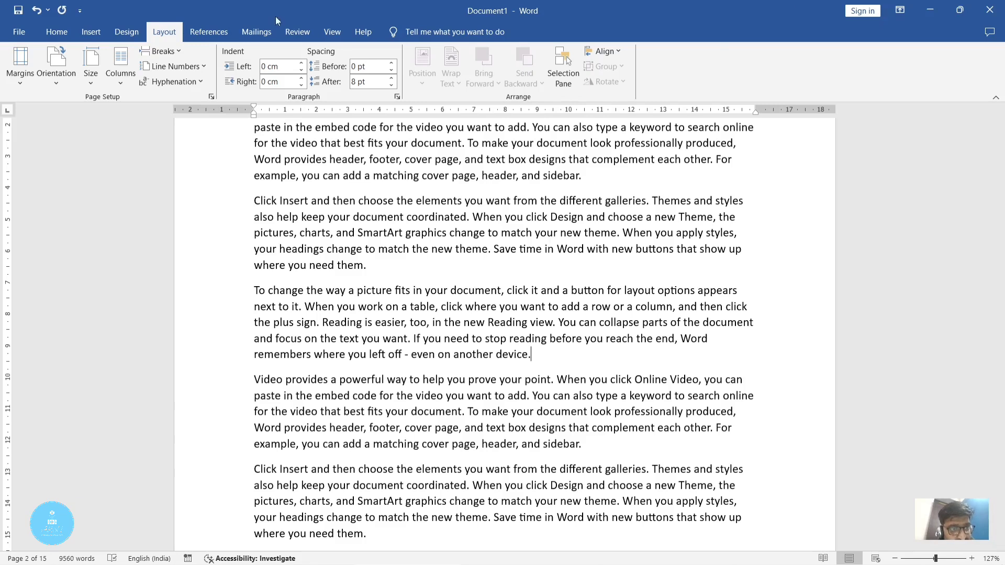
pyautogui.click(181, 55)
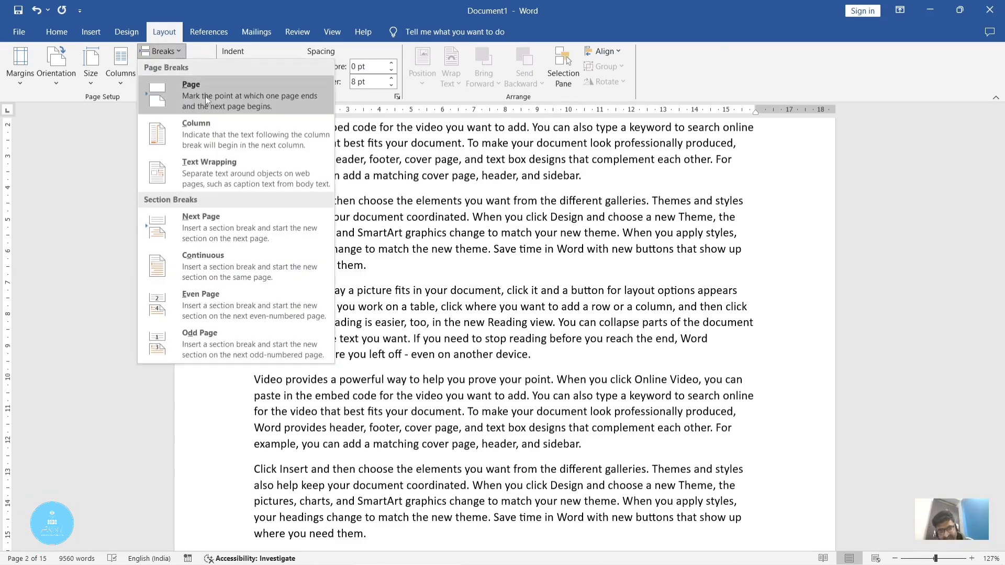
pyautogui.click(607, 163)
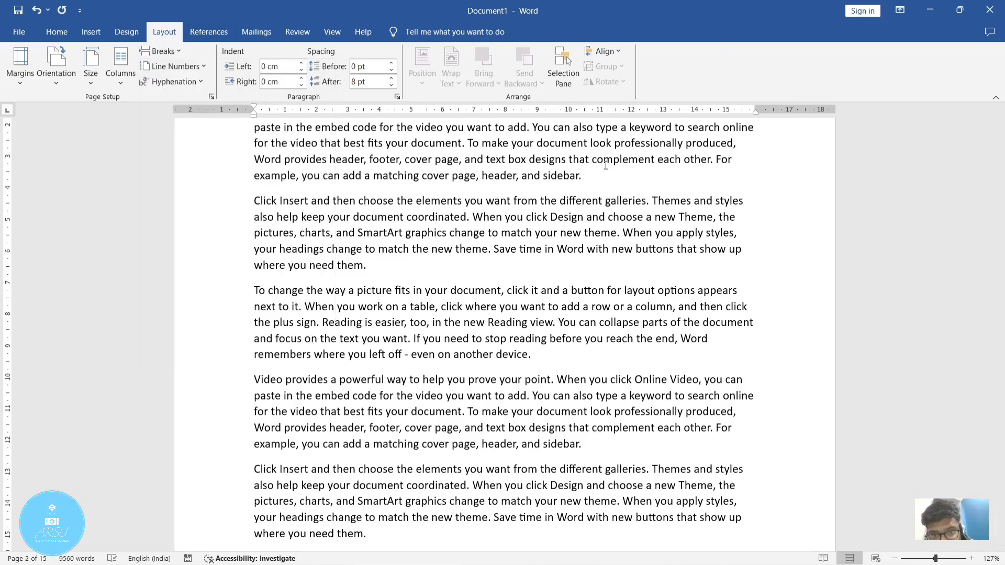
# Step: Insert a page break after the paragraph ending "header, and sidebar." near the start of page 2
pyautogui.click(594, 175)
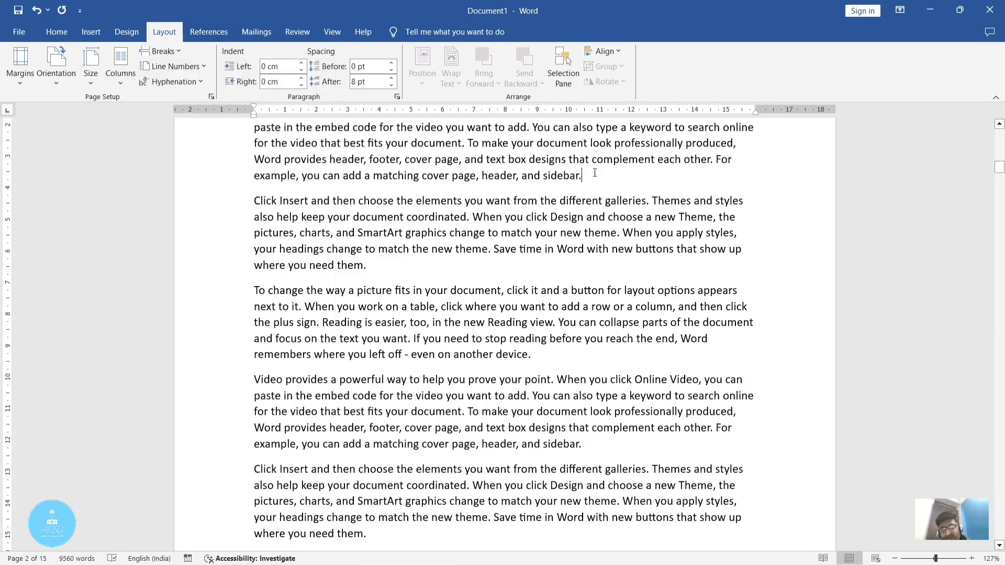
pyautogui.moveTo(596, 173); pyautogui.dragTo(522, 176)
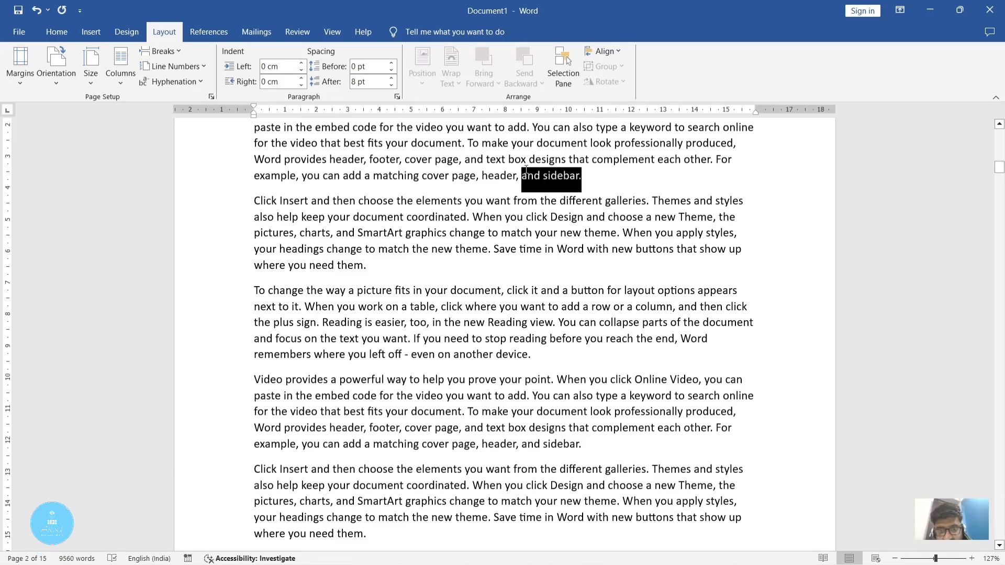
pyautogui.click(584, 177)
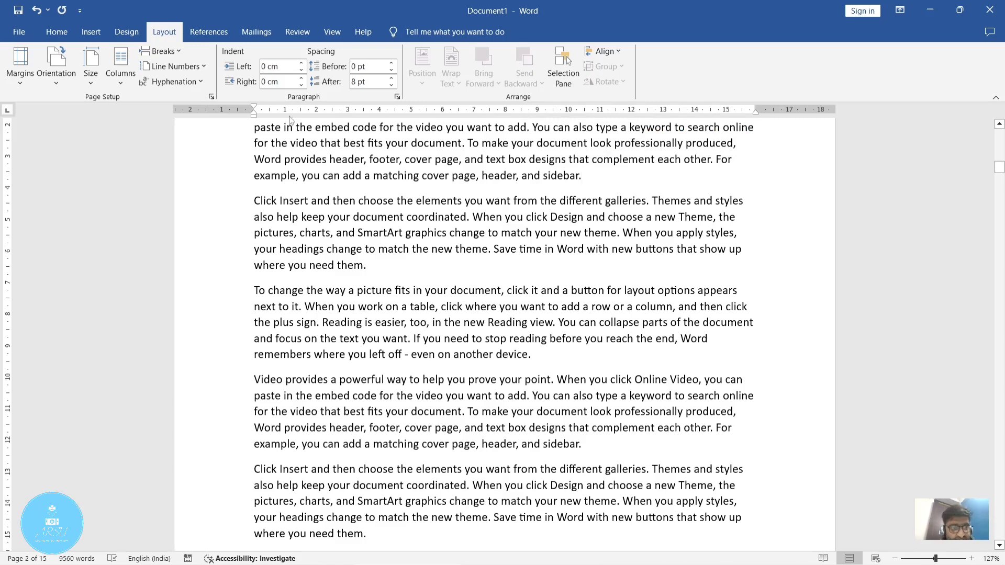
pyautogui.click(164, 56)
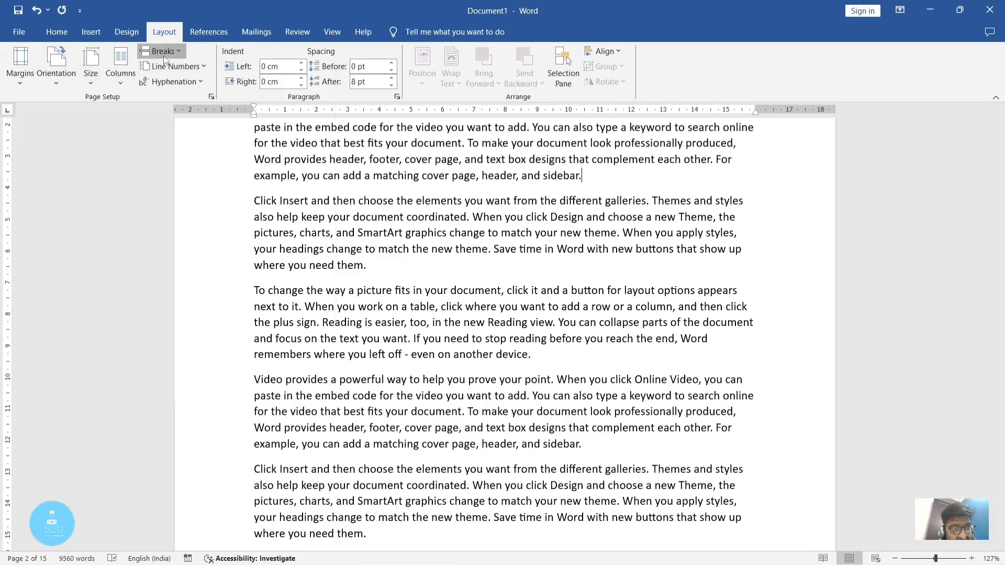
pyautogui.click(173, 92)
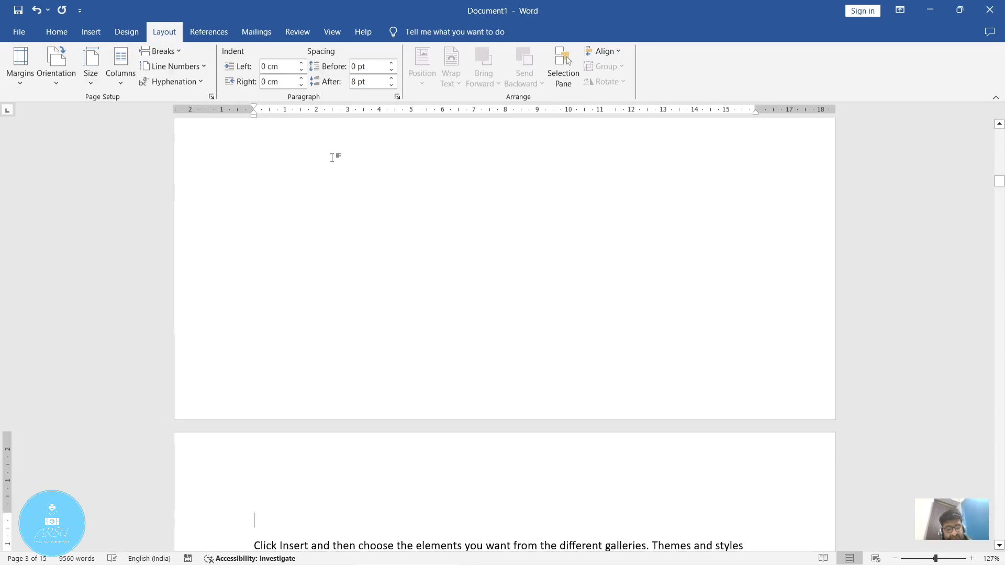
# Step: Examine how the text is split before and after the page break, and undo the break
pyautogui.scroll(-5, 523, 233)
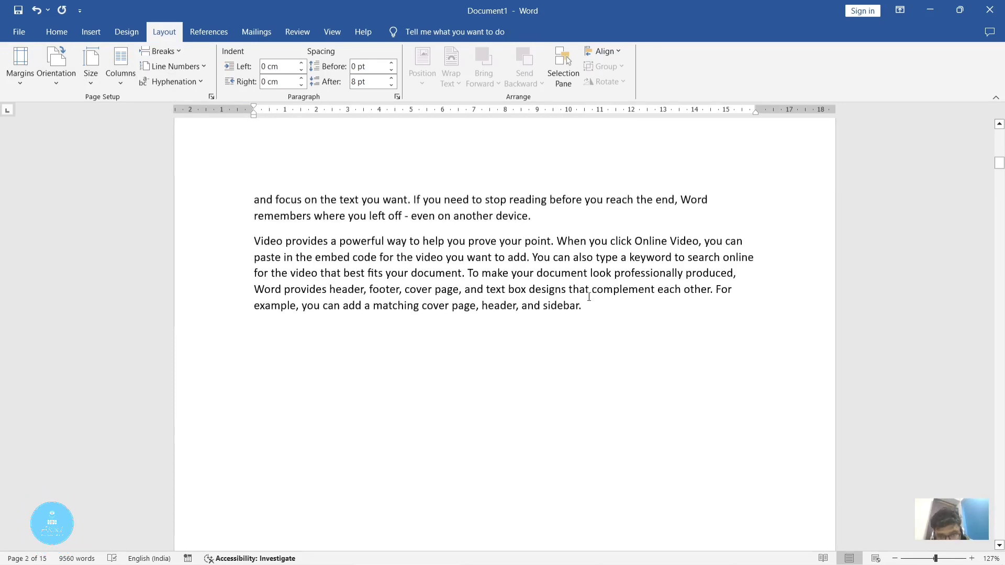
pyautogui.moveTo(596, 304); pyautogui.dragTo(522, 306)
pyautogui.click(558, 415)
pyautogui.scroll(-5, 590, 361)
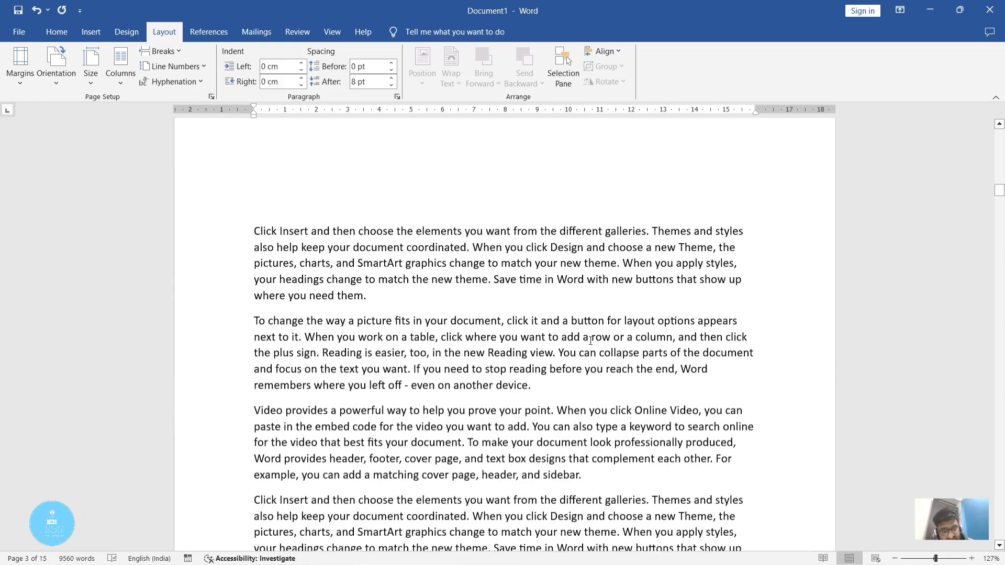
pyautogui.scroll(-15, 590, 341)
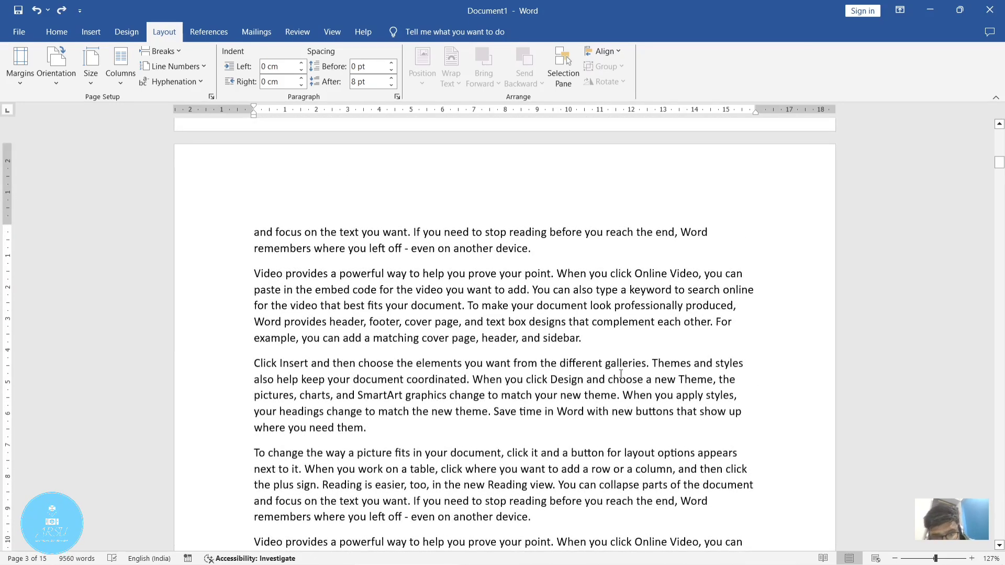
# Step: Insert the page break after "header, and sidebar." on page 2 once more, check the split, and undo it
pyautogui.click(608, 359)
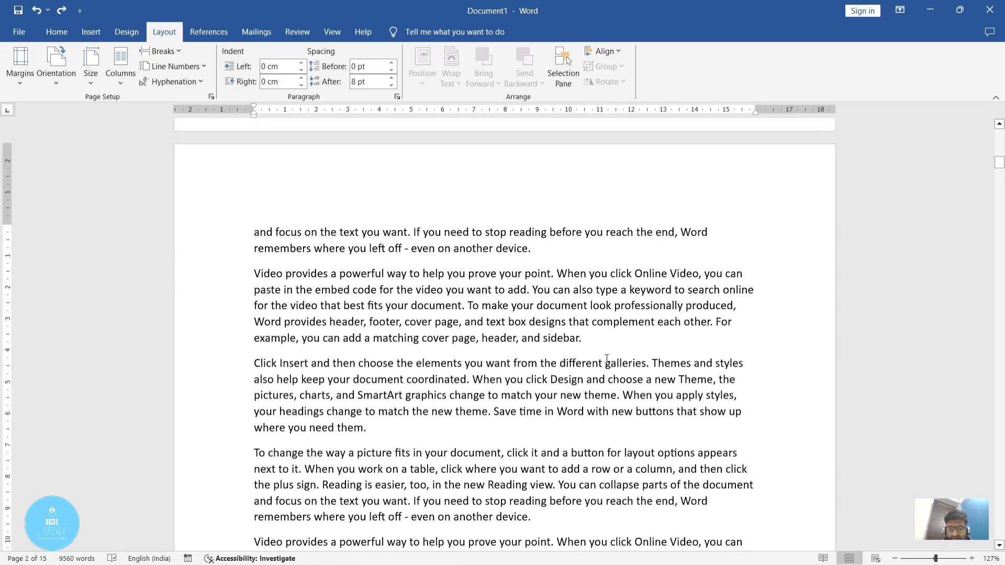
pyautogui.hotkey('ctrl', 'Return')
pyautogui.scroll(10, 607, 359)
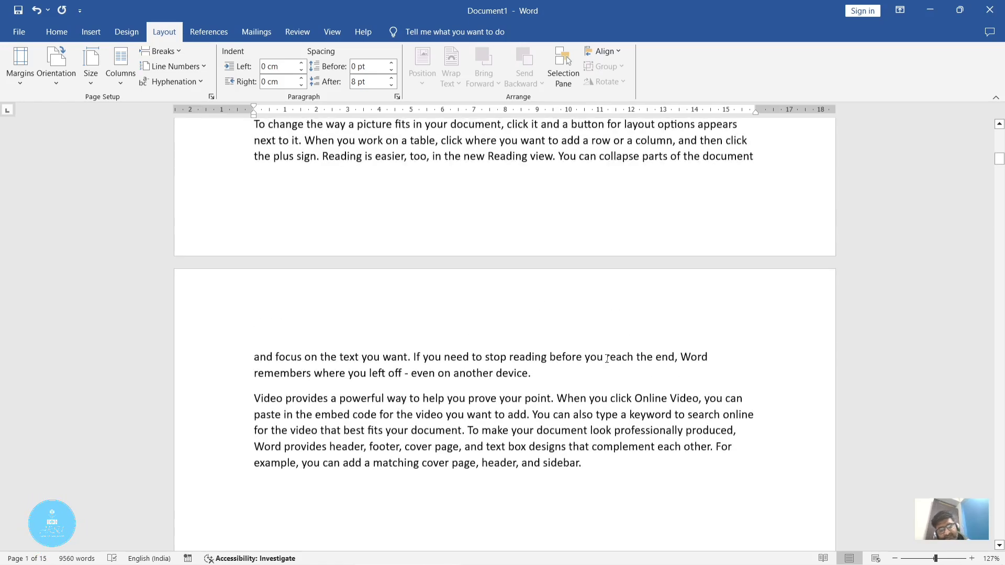
pyautogui.scroll(-5, 607, 359)
pyautogui.hotkey('ctrl', 'z')
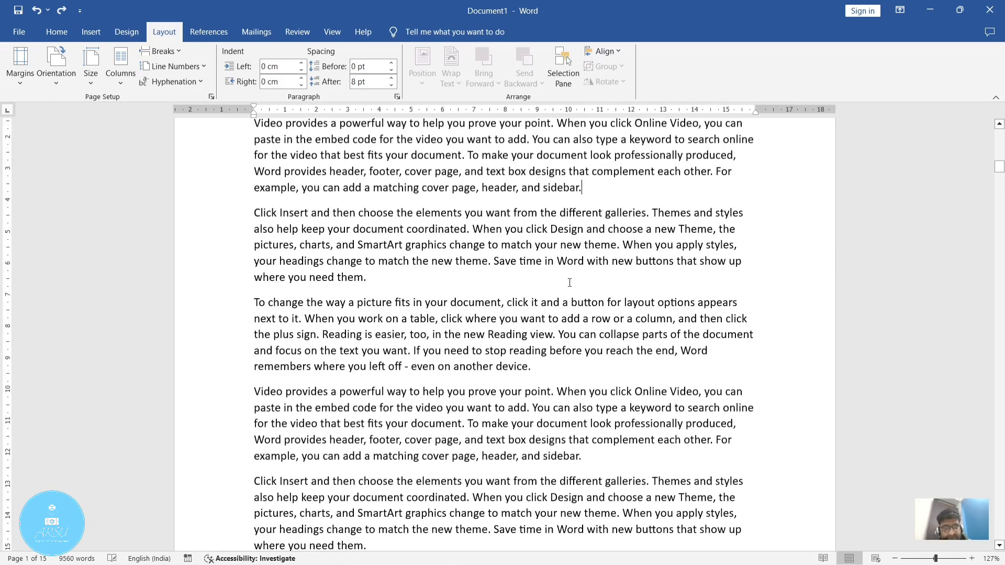
# Step: Lay out the document text in three columns and return to the first page
pyautogui.click(181, 55)
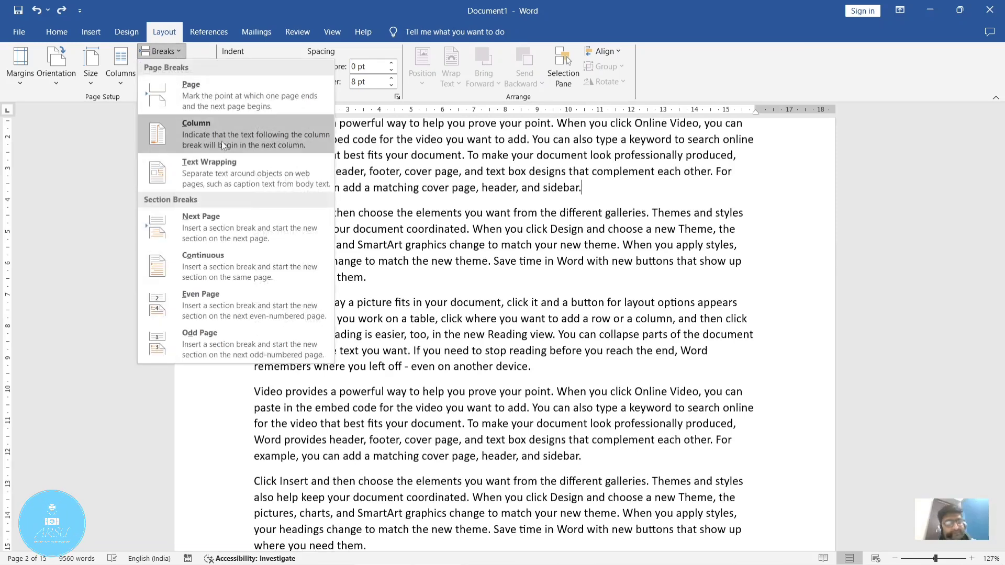
pyautogui.click(540, 196)
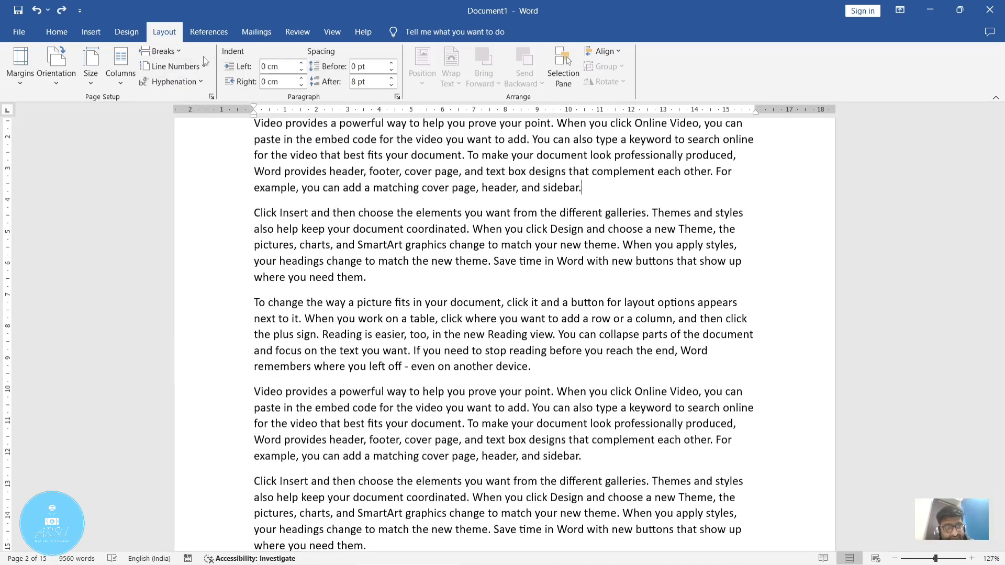
pyautogui.click(116, 84)
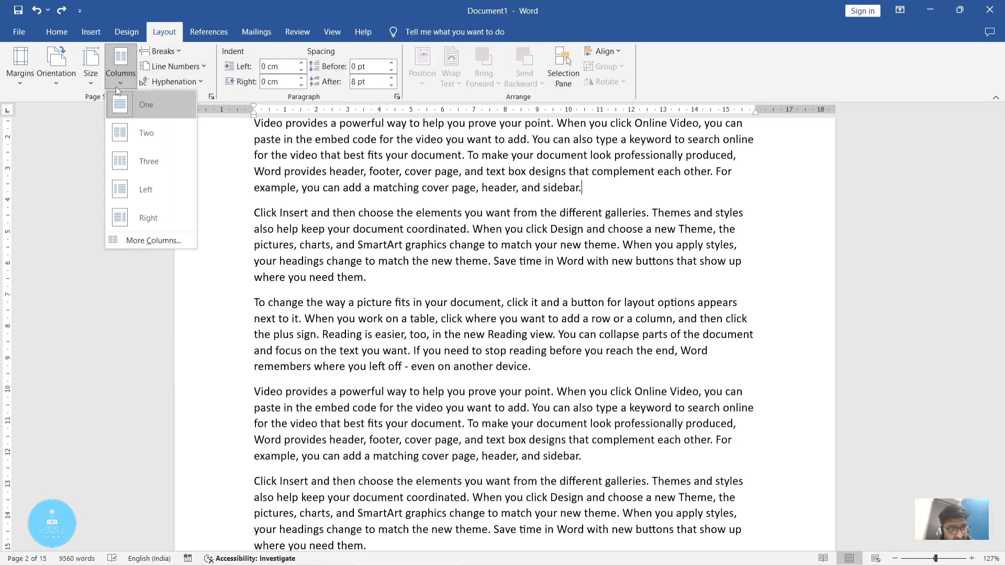
pyautogui.click(157, 163)
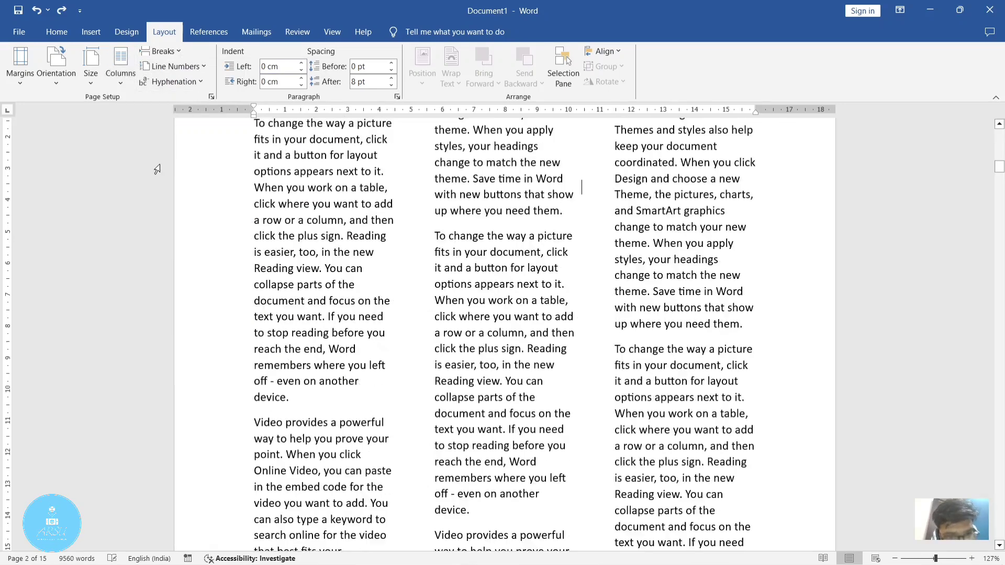
pyautogui.scroll(10, 426, 239)
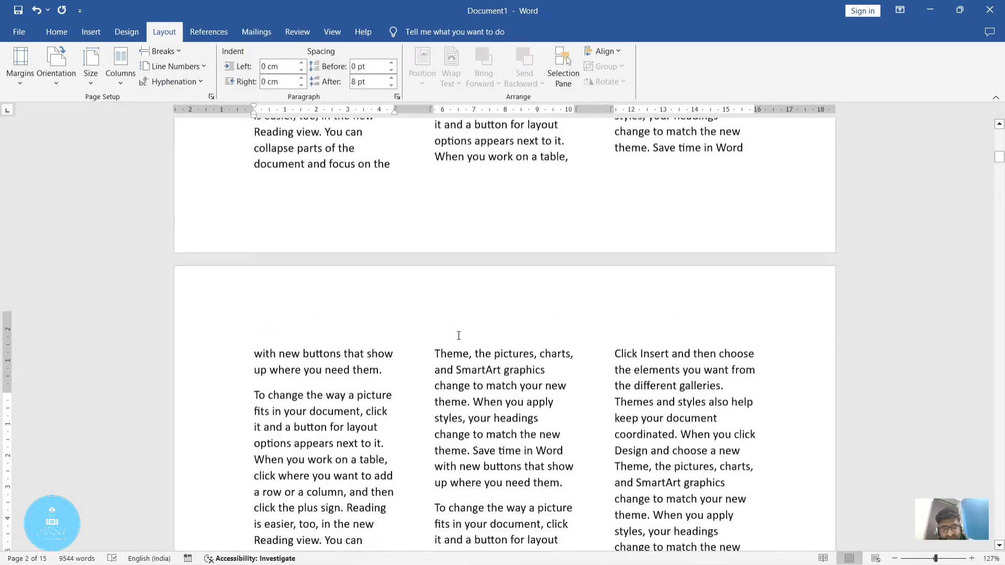
pyautogui.scroll(6, 459, 336)
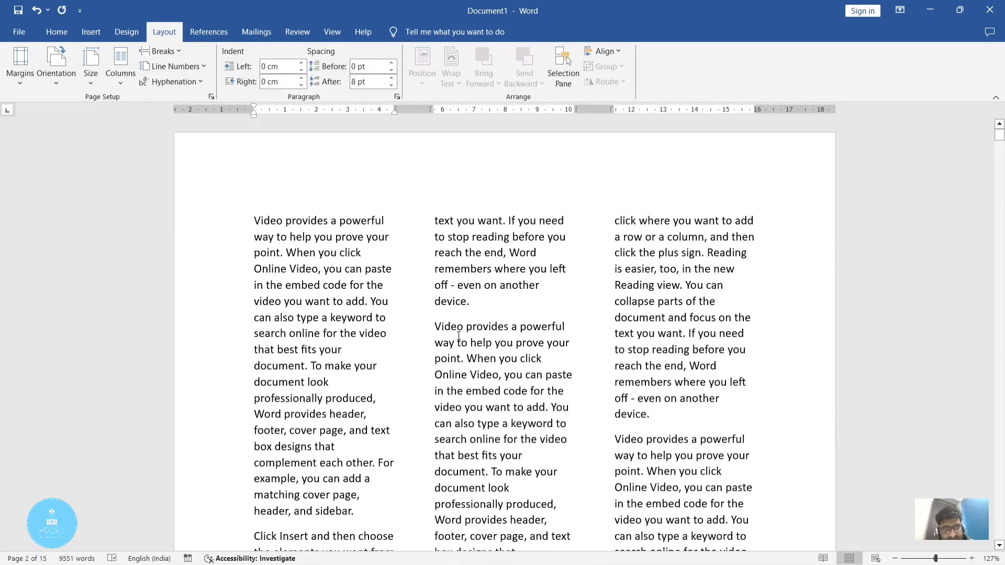
# Step: Insert a column break after the paragraph ending "up where you need them." in the first column of page 1, and check the split
pyautogui.scroll(-10, 458, 335)
pyautogui.scroll(4, 459, 328)
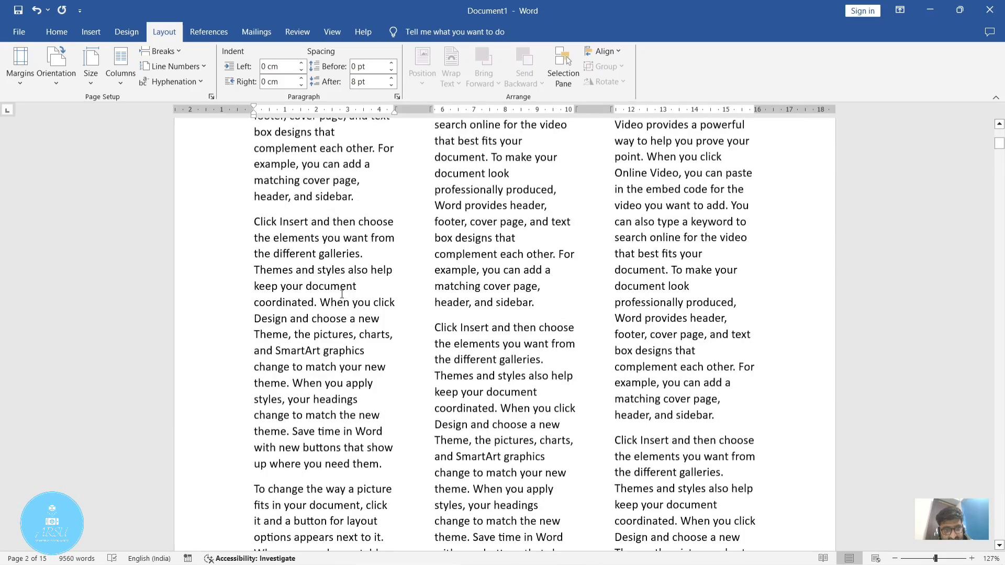
pyautogui.scroll(-4, 311, 273)
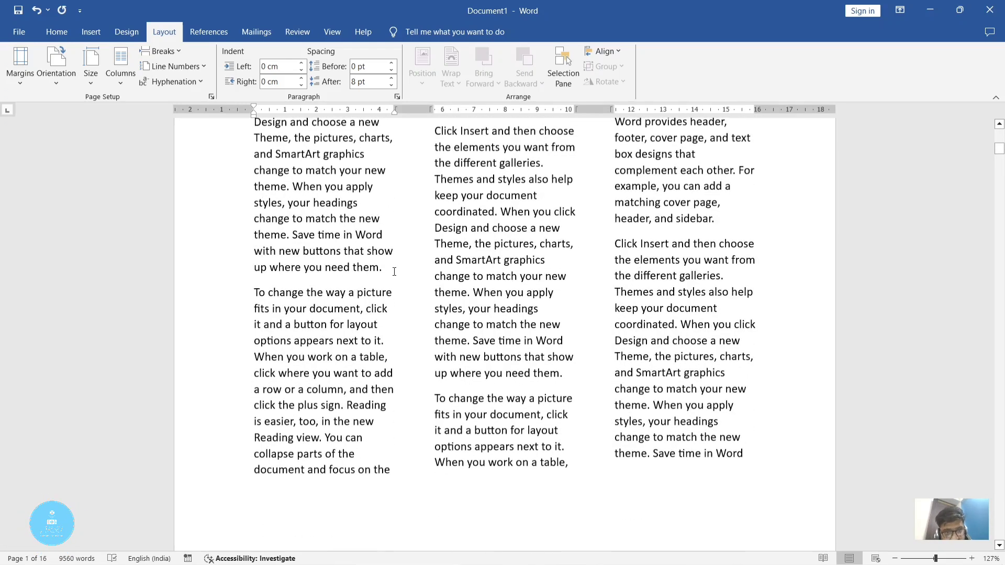
pyautogui.click(387, 266)
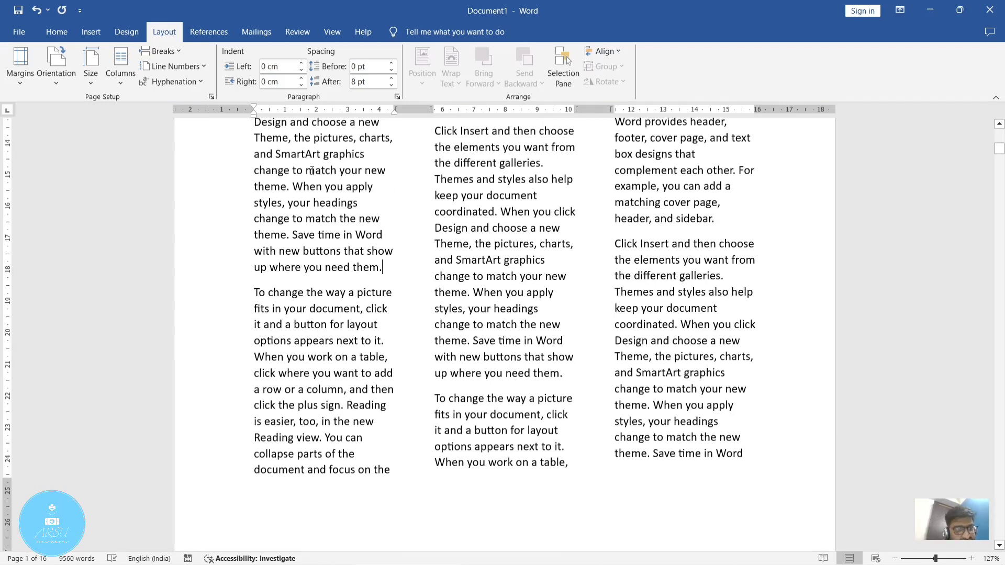
pyautogui.click(167, 51)
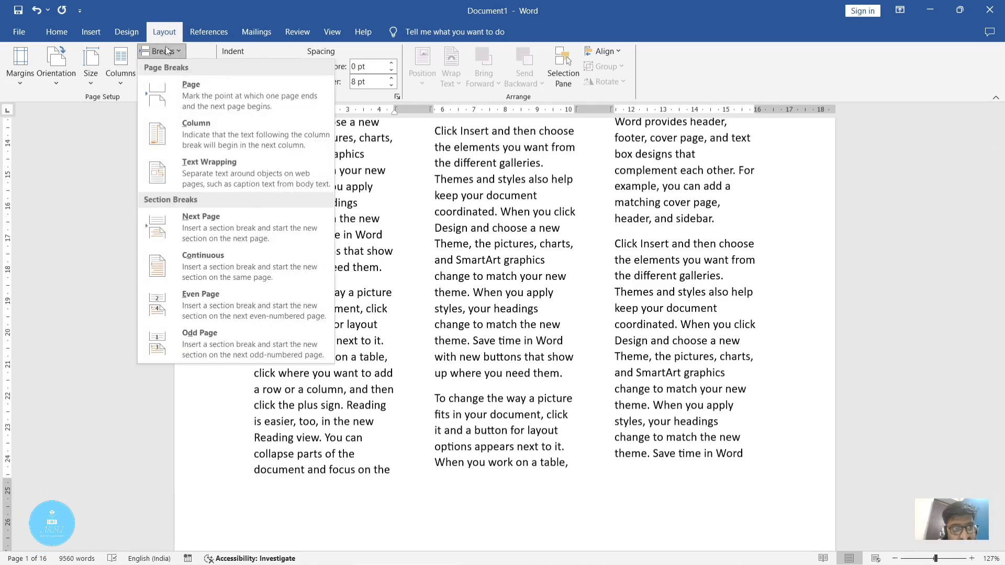
pyautogui.click(266, 139)
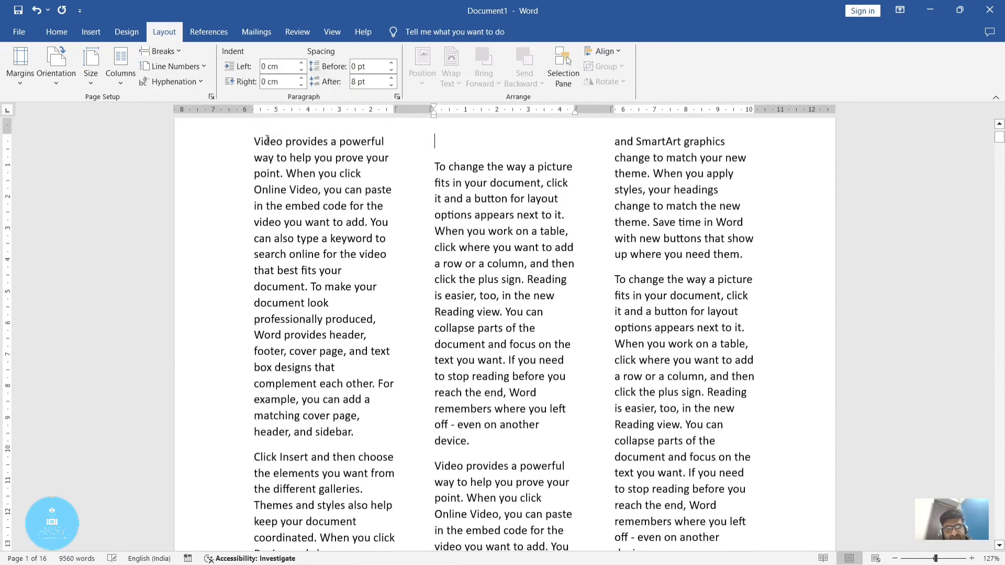
pyautogui.scroll(-4, 438, 183)
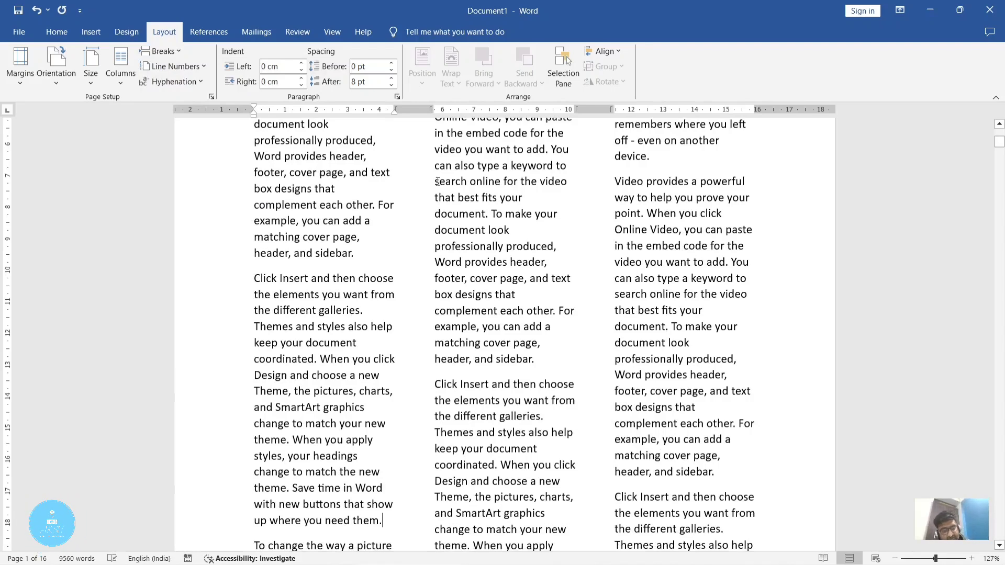
# Step: Undo the edits back to the sample-text formula and delete it to empty the document
pyautogui.hotkey('ctrl', 'z')
pyautogui.hotkey('ctrl', 'z')
pyautogui.hotkey('ctrl', 'z')
pyautogui.hotkey('ctrl', 'z')
pyautogui.hotkey('ctrl', 'z')
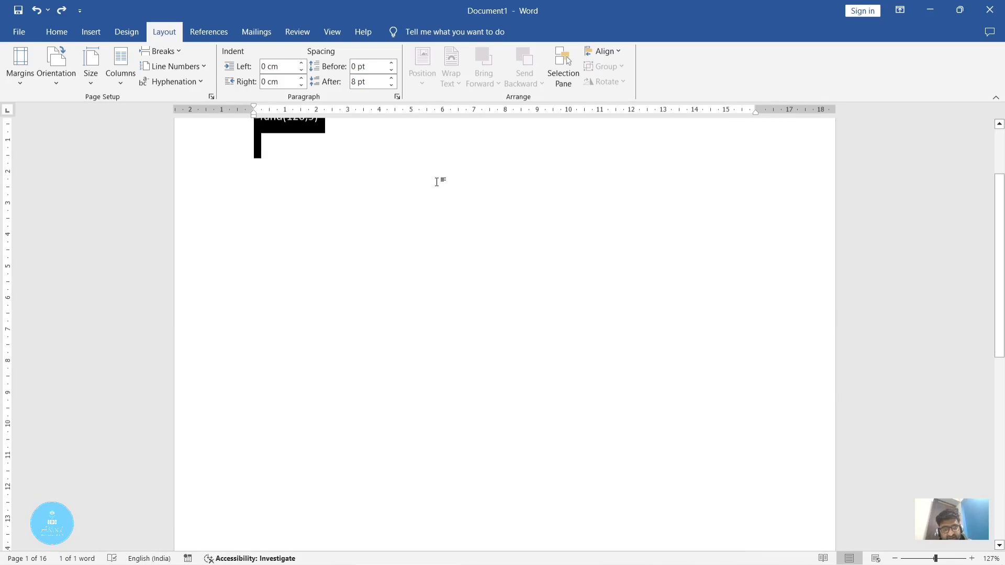
pyautogui.press('Delete')
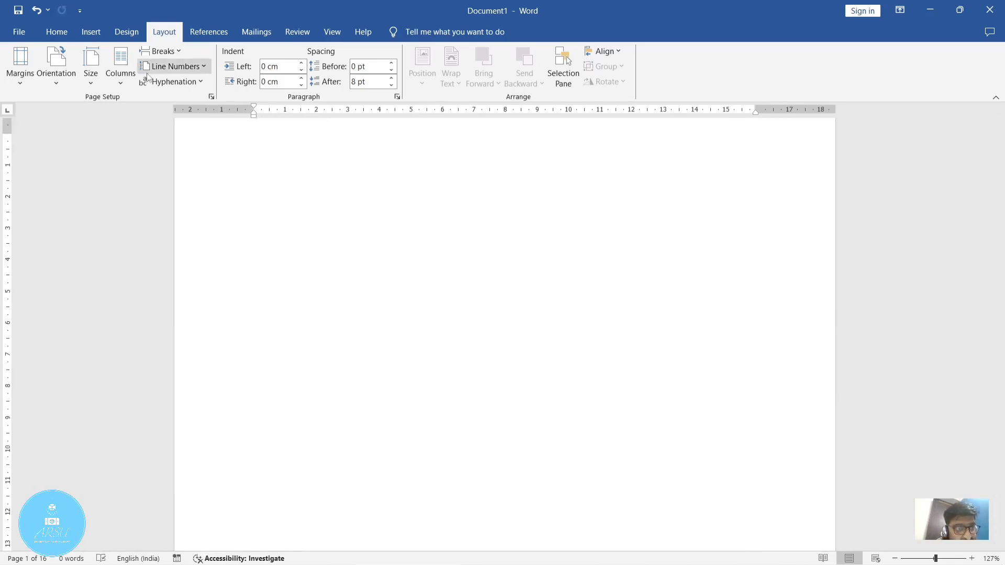
# Step: Lay out the empty document in three columns and fill it with sample text using =rand()
pyautogui.click(131, 77)
pyautogui.click(157, 160)
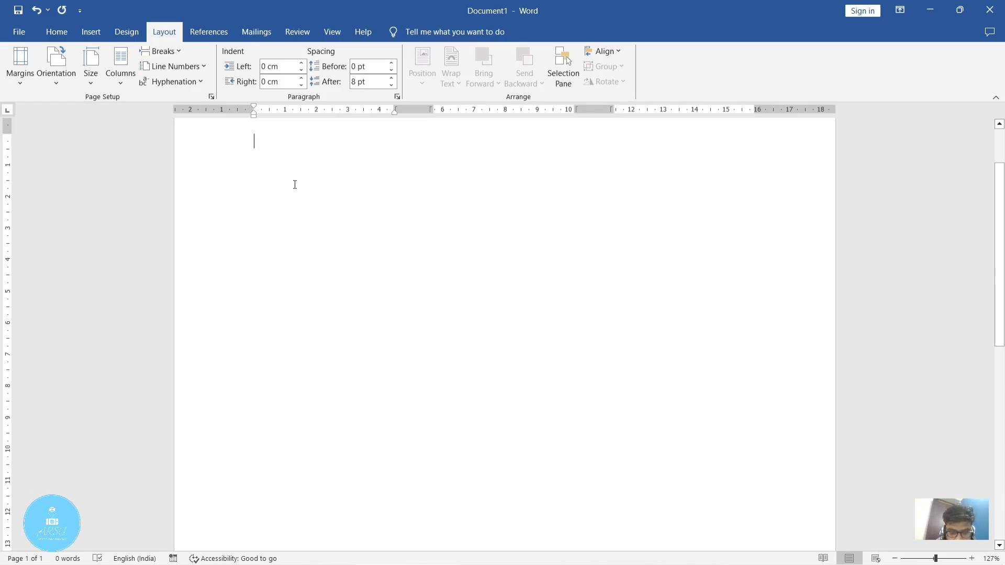
pyautogui.write('=rand()')
pyautogui.press('Return')
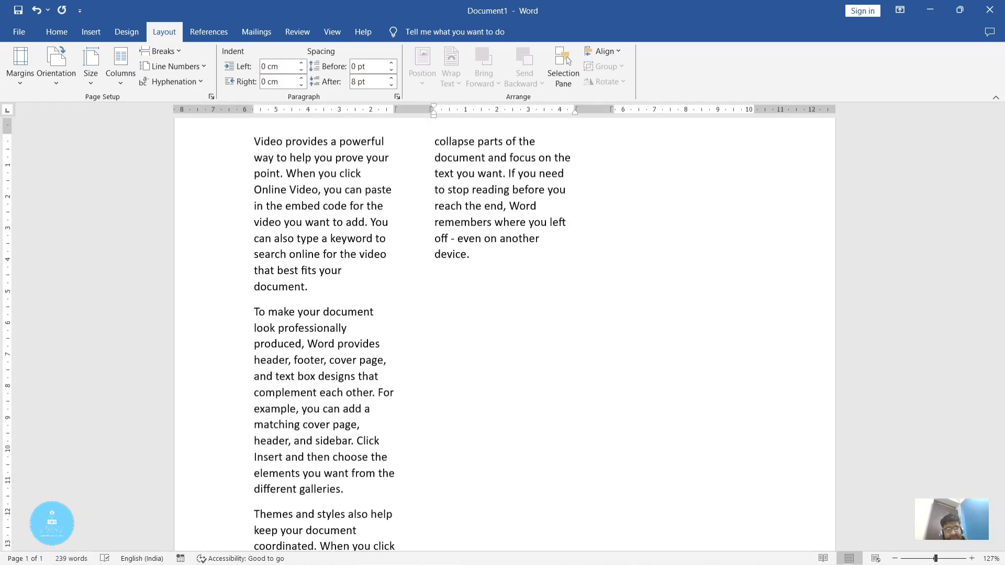
pyautogui.scroll(-5, 433, 287)
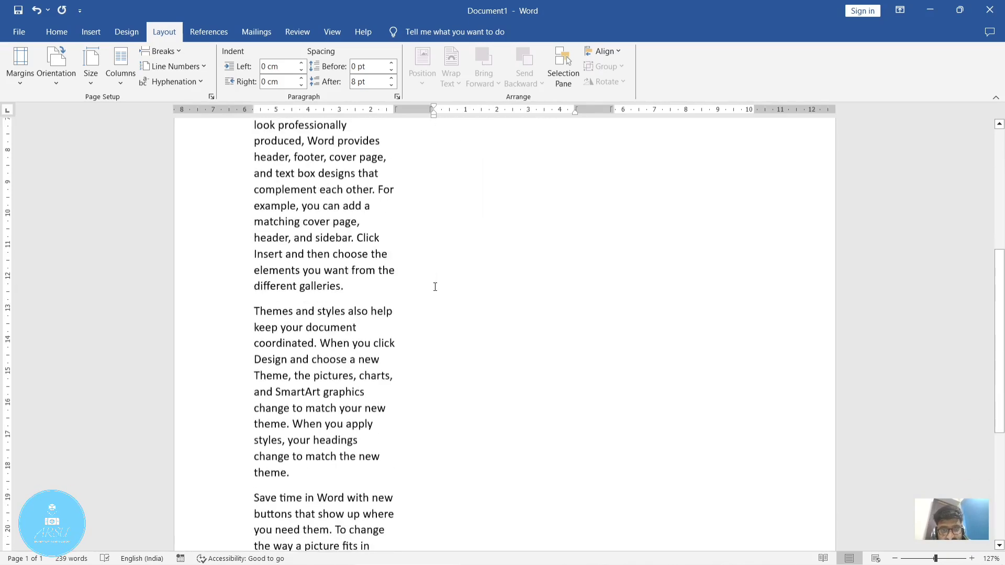
pyautogui.scroll(6, 602, 426)
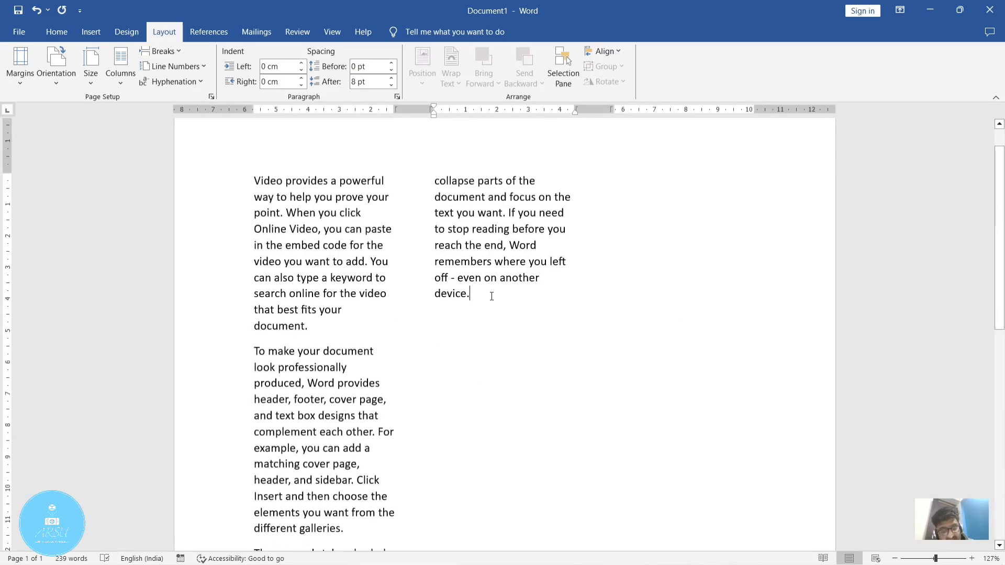
# Step: Insert a column break after "even on another device." at the end of the second column's text
pyautogui.click(506, 372)
pyautogui.click(487, 307)
pyautogui.click(666, 190)
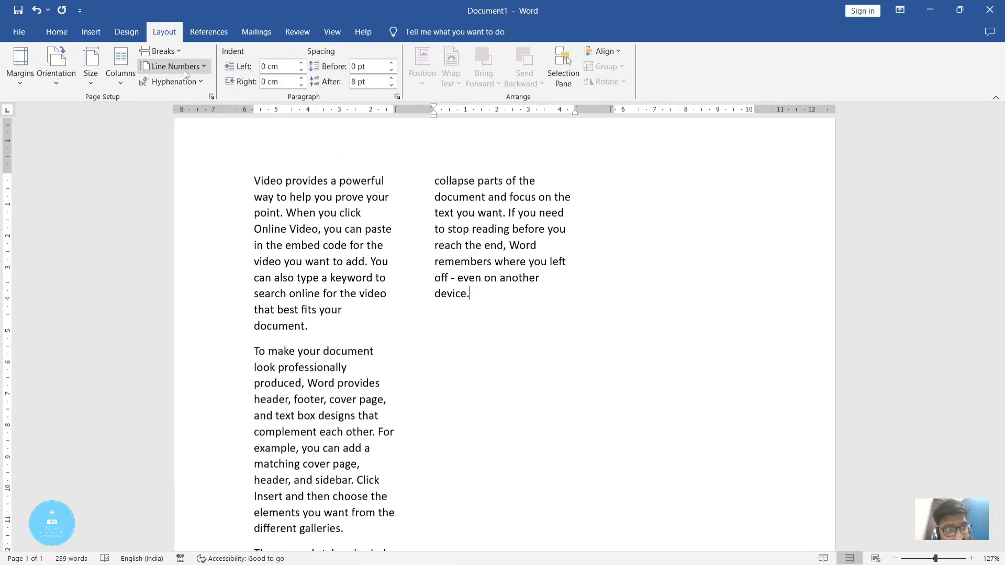
pyautogui.click(173, 51)
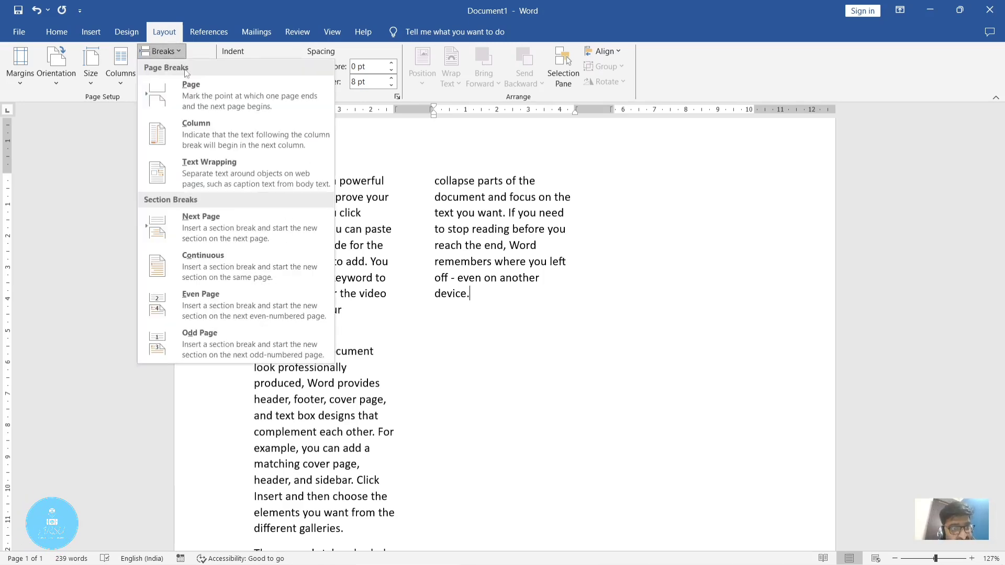
pyautogui.click(200, 129)
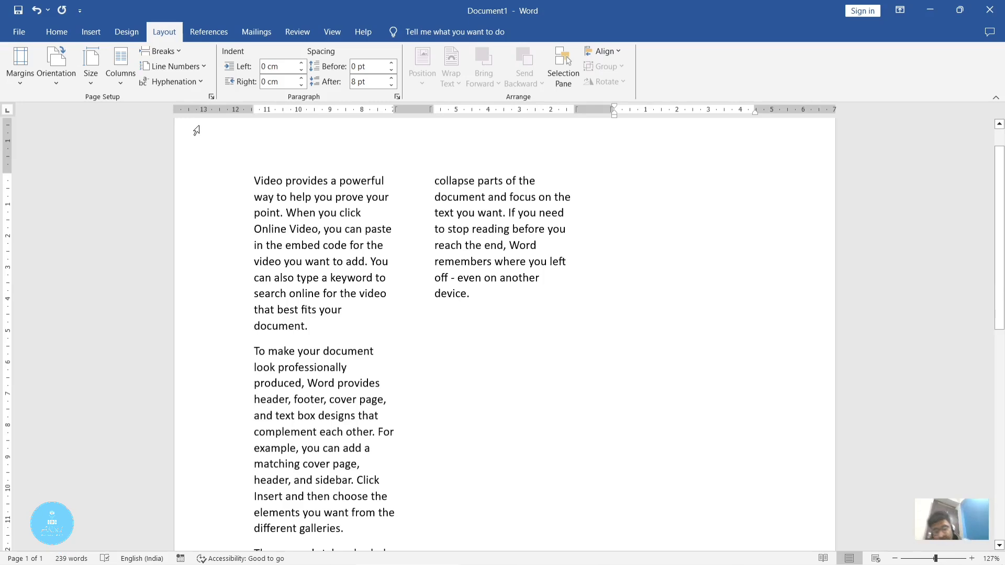
pyautogui.write('=')
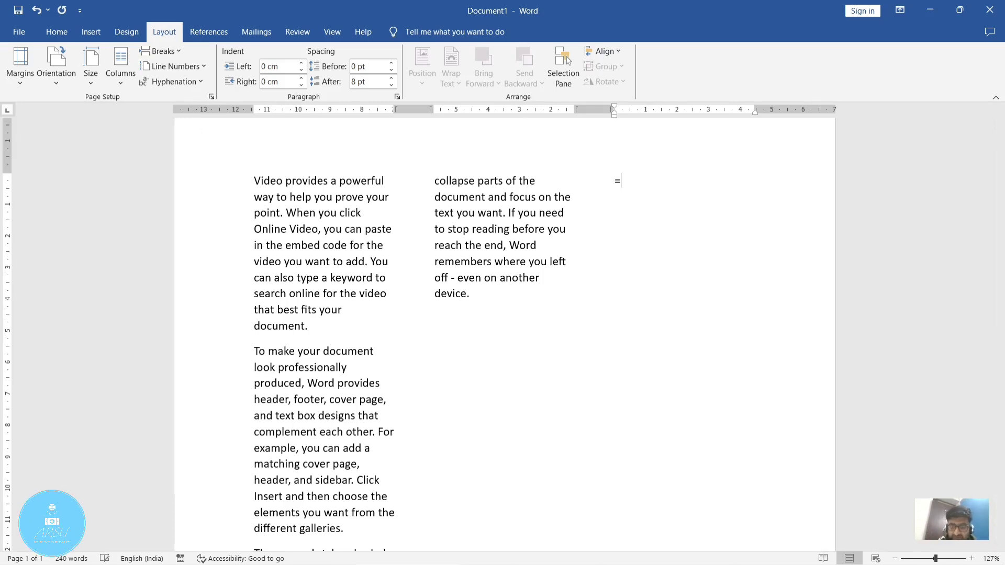
pyautogui.write('rand()')
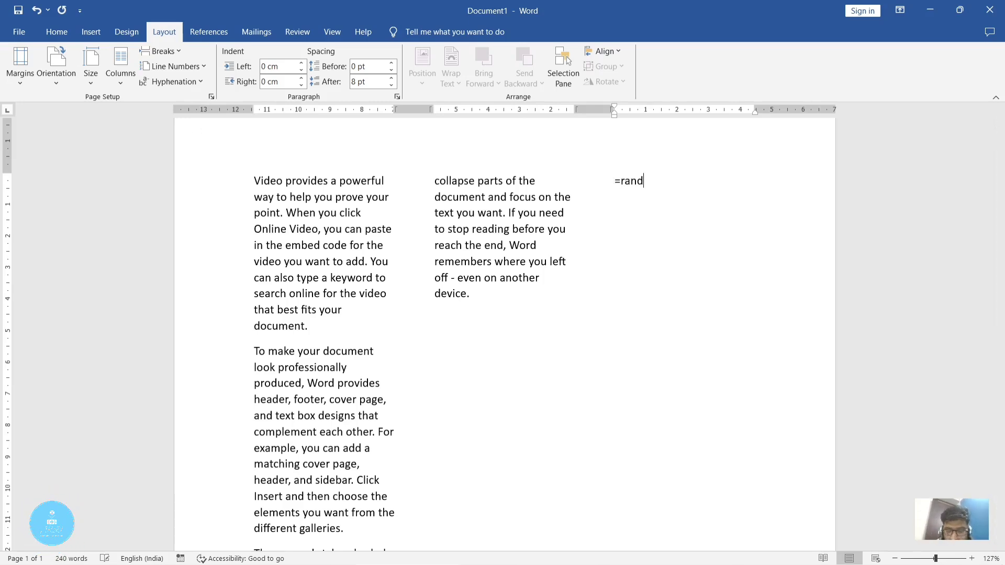
pyautogui.press('BackSpace')
pyautogui.press('BackSpace')
pyautogui.press('BackSpace')
pyautogui.press('BackSpace')
pyautogui.press('BackSpace')
pyautogui.press('BackSpace')
pyautogui.press('BackSpace')
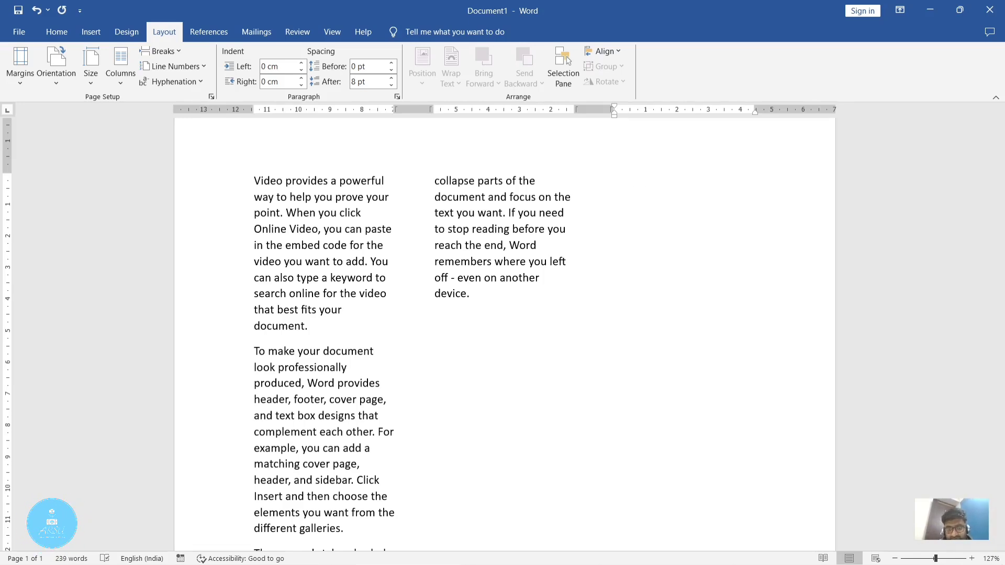
# Step: Insert a column break again after "device." in the second column, remove it, and insert it once more
pyautogui.click(501, 299)
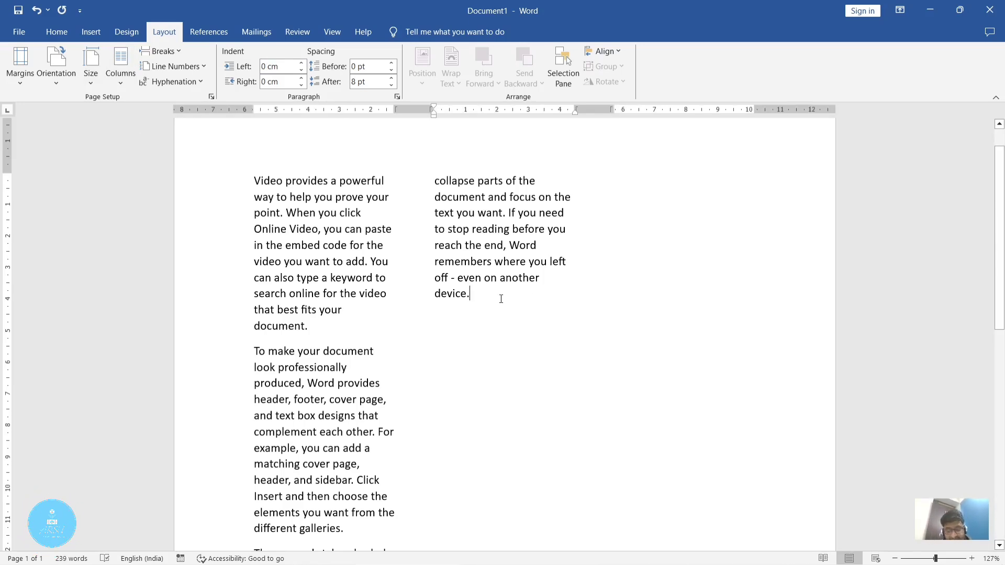
pyautogui.hotkey('ctrl', 'shift', 'Return')
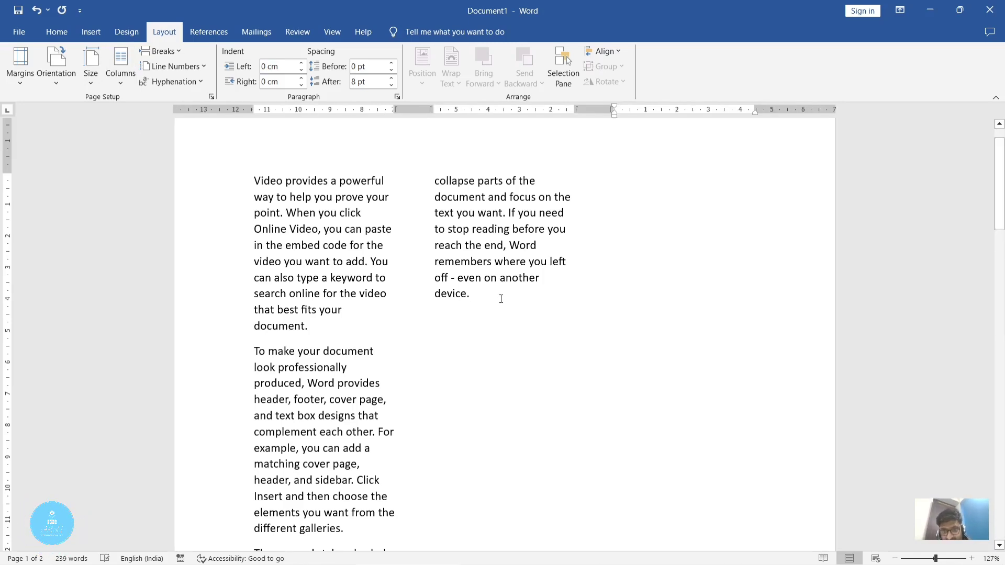
pyautogui.press('BackSpace')
pyautogui.hotkey('ctrl', 'shift', 'Return')
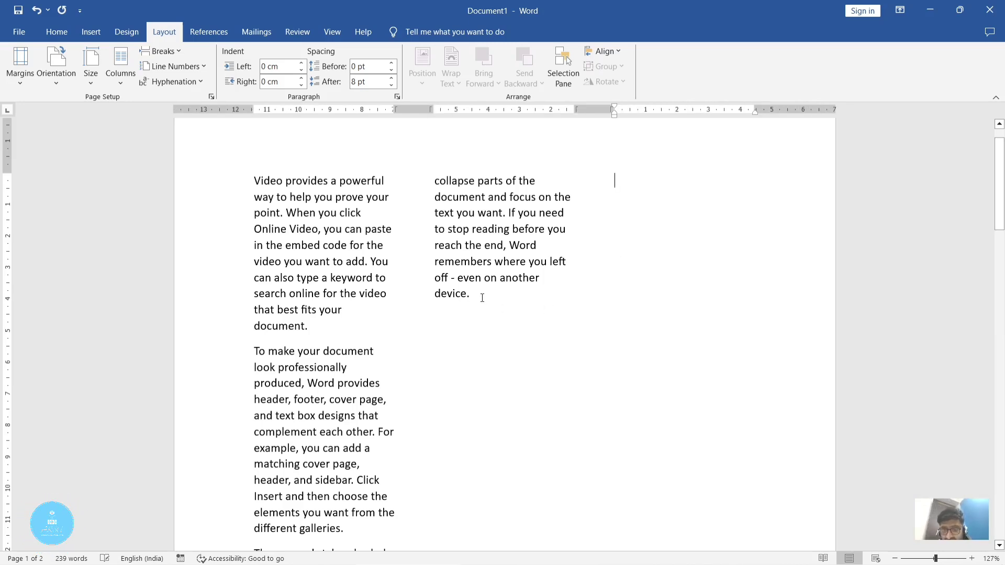
# Step: Generate sample text in the third column with =rand() and undo it
pyautogui.write('=r')
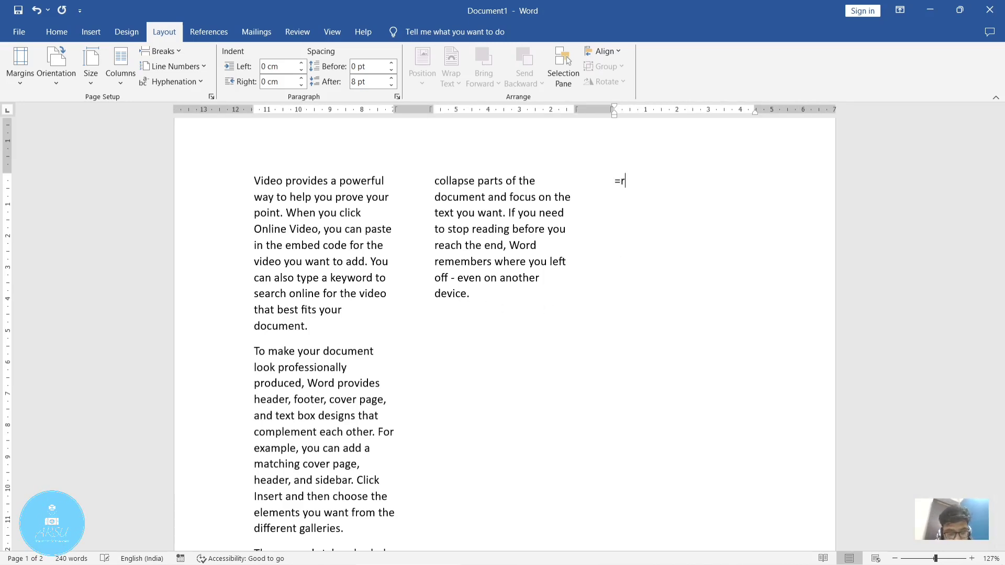
pyautogui.write('and()')
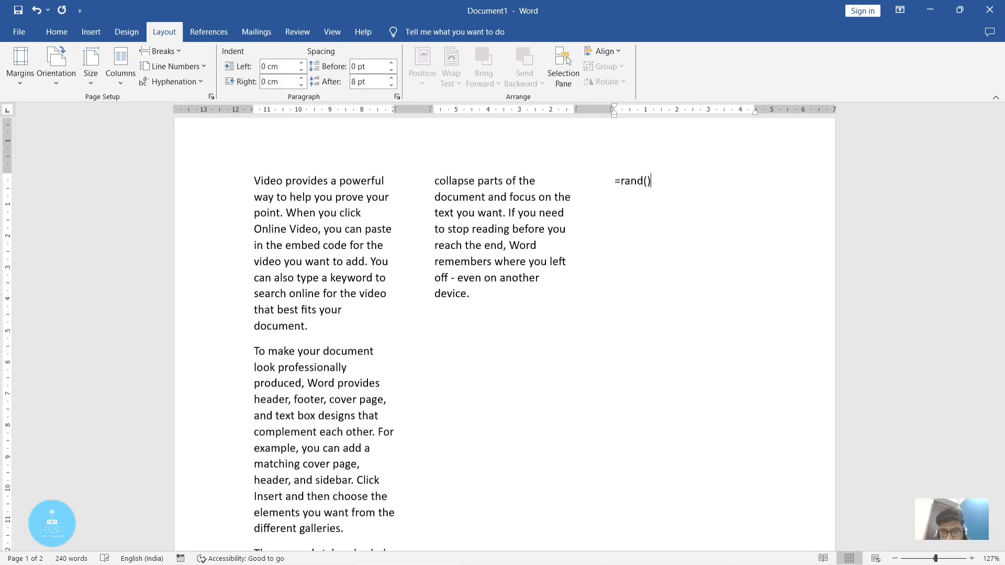
pyautogui.press('Return')
pyautogui.hotkey('ctrl', 'z')
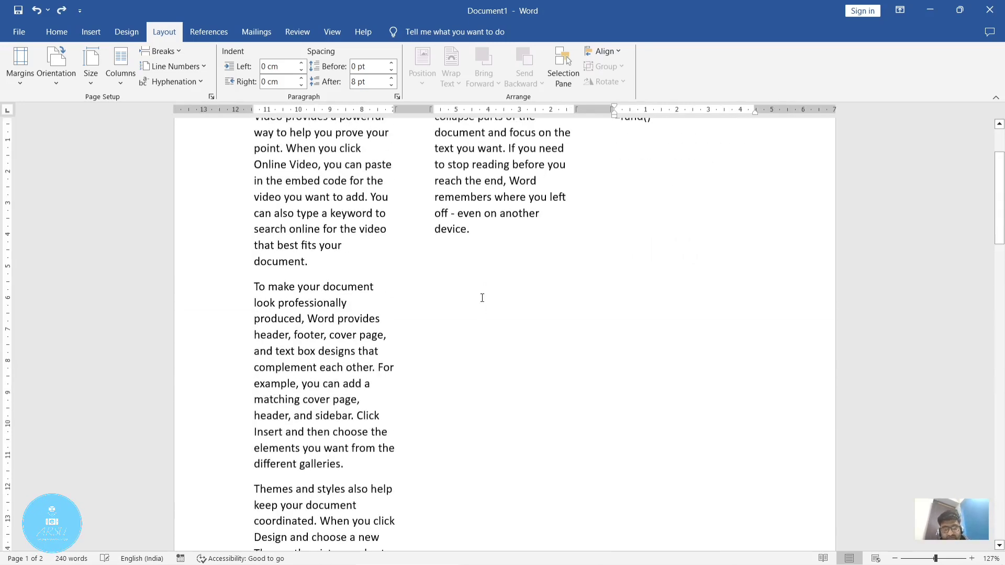
pyautogui.hotkey('ctrl', 'z')
pyautogui.write('=ran')
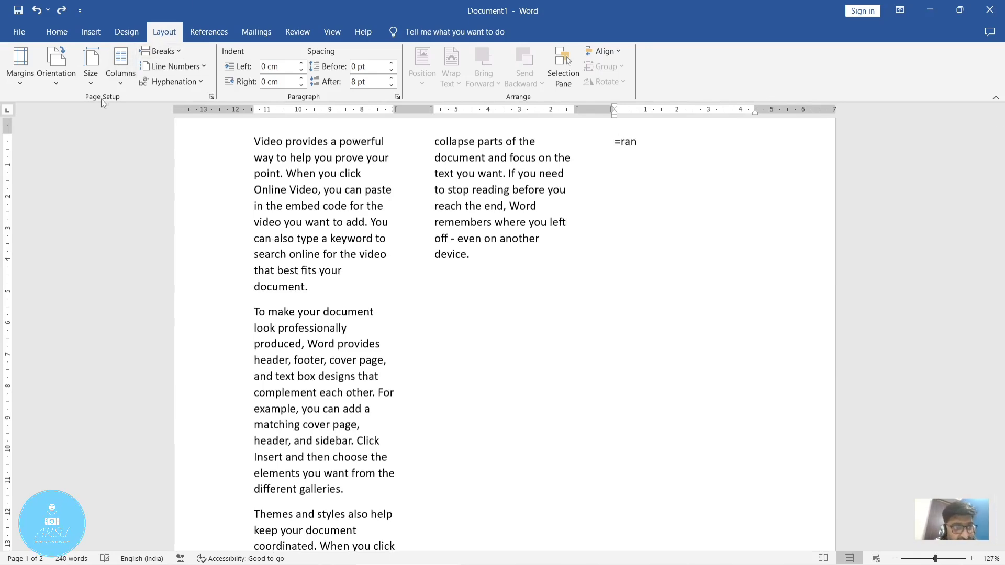
# Step: Return the document to a one-column layout and review the available break types
pyautogui.click(121, 68)
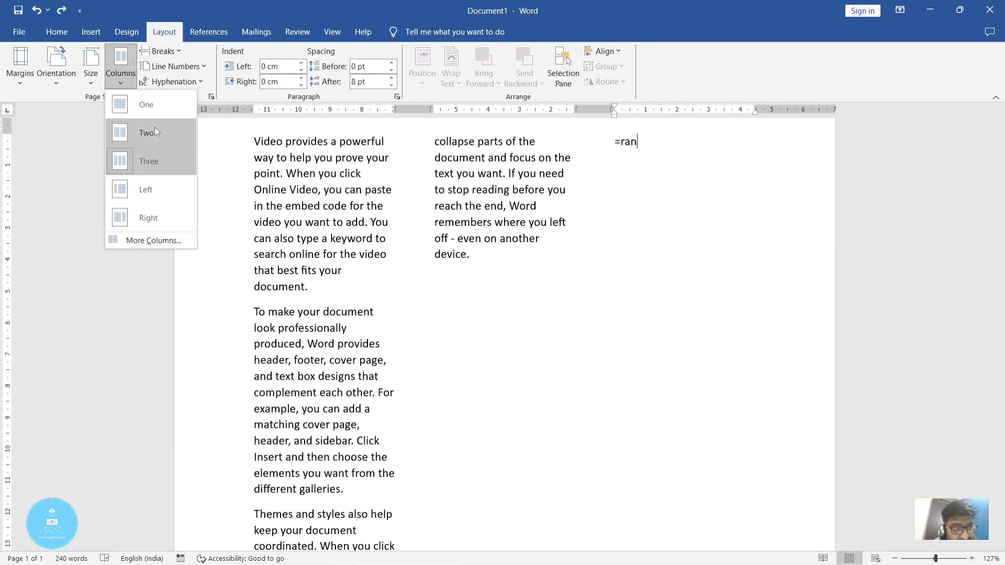
pyautogui.click(156, 106)
pyautogui.scroll(5, 375, 170)
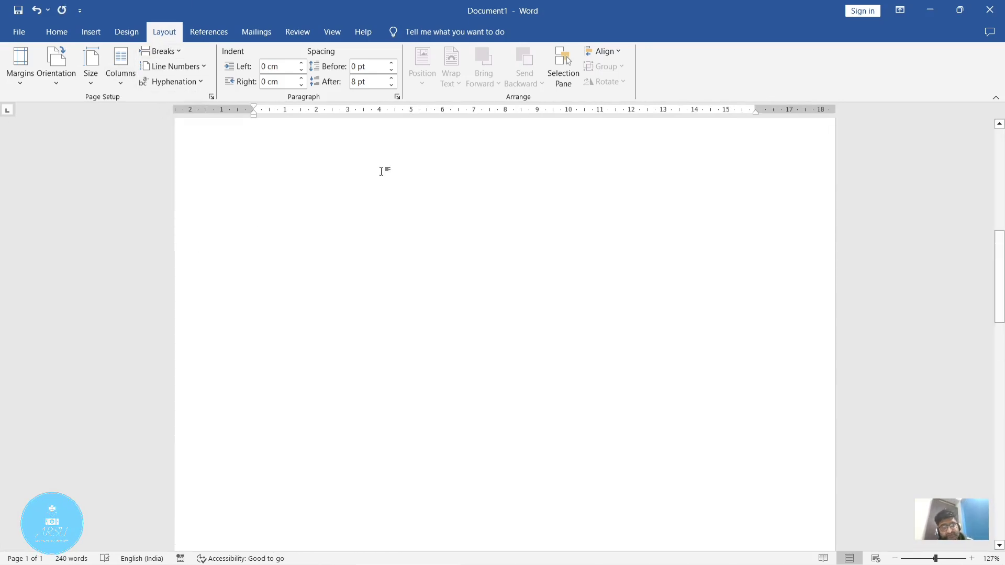
pyautogui.scroll(4, 382, 172)
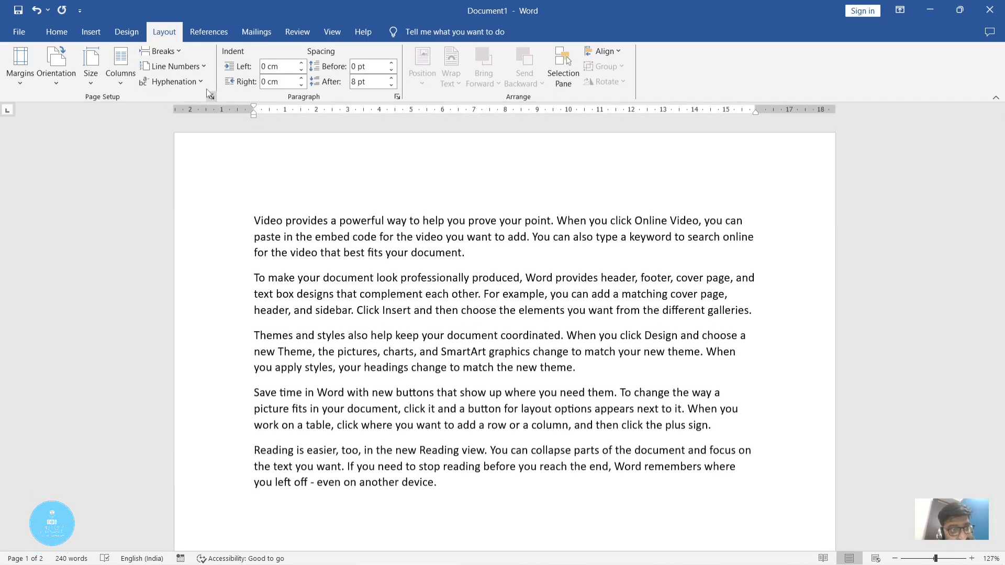
pyautogui.click(181, 49)
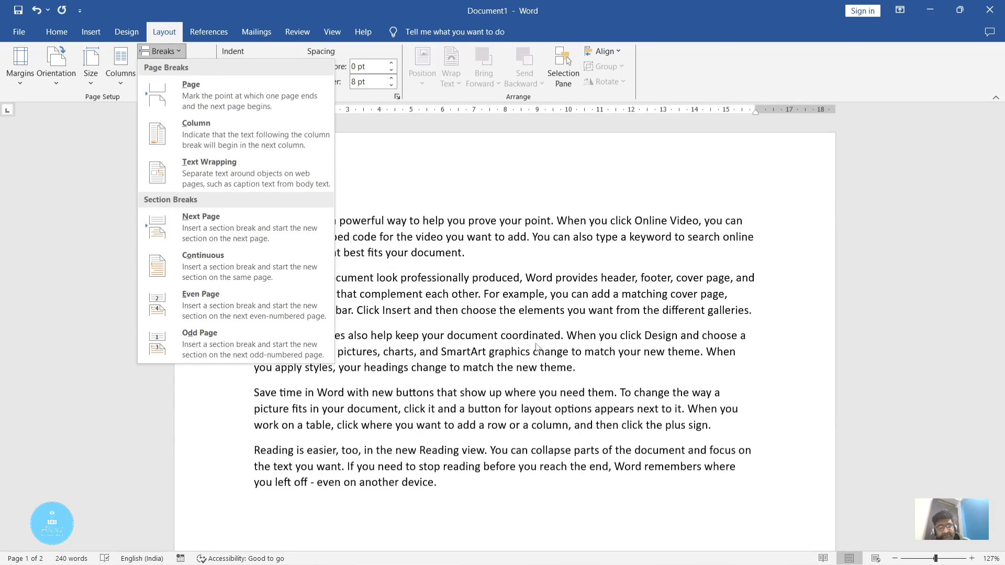
pyautogui.click(519, 273)
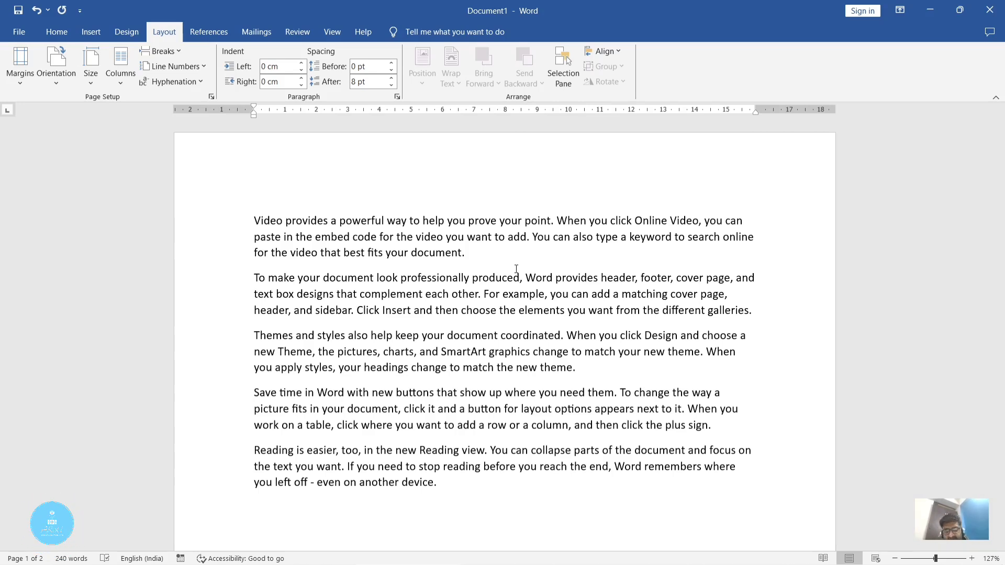
# Step: Delete all the sample paragraphs on the page and enter the sentence "I have a pen." in their place
pyautogui.moveTo(474, 489); pyautogui.dragTo(188, 223)
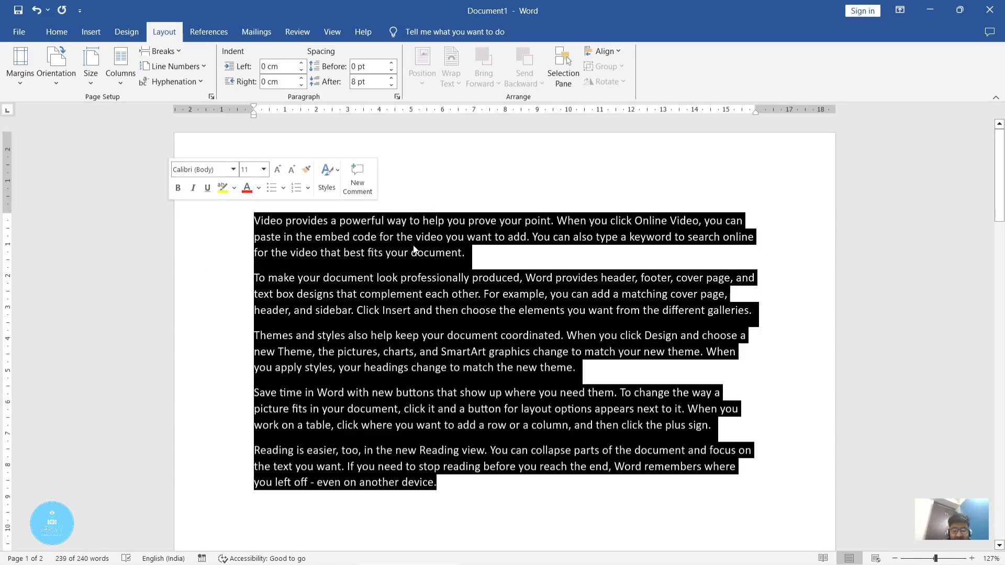
pyautogui.press('Delete')
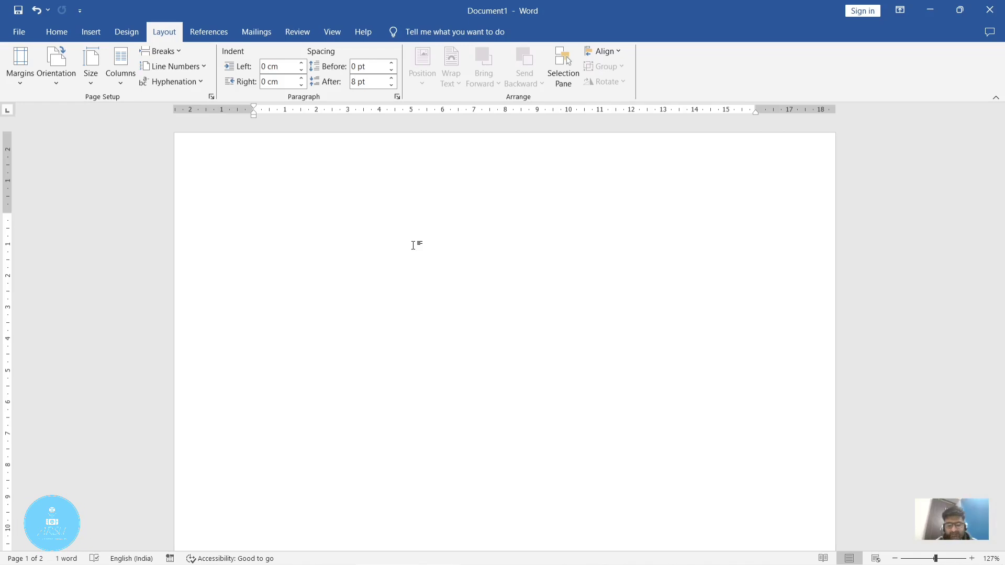
pyautogui.write('I ha')
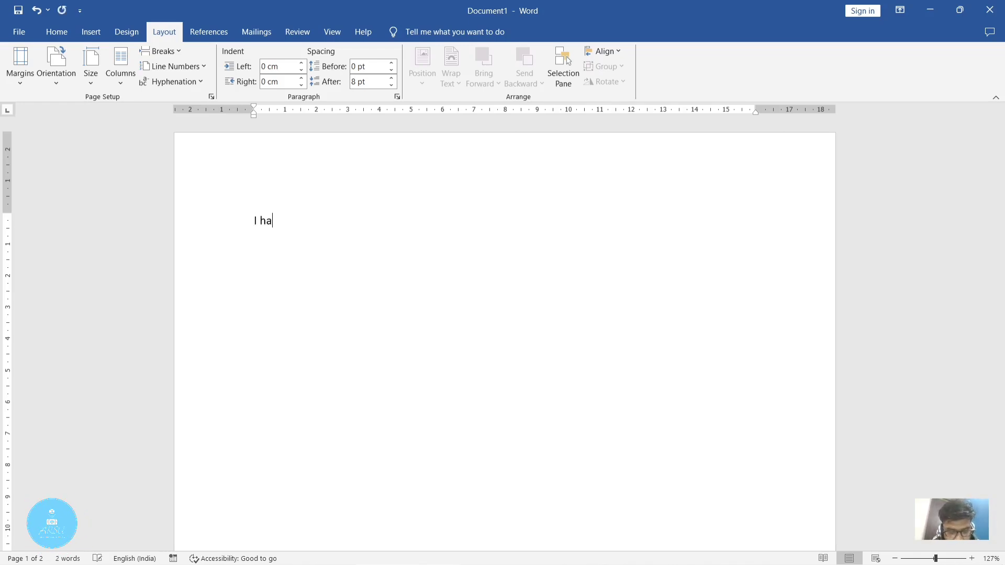
pyautogui.write('ve a pen.')
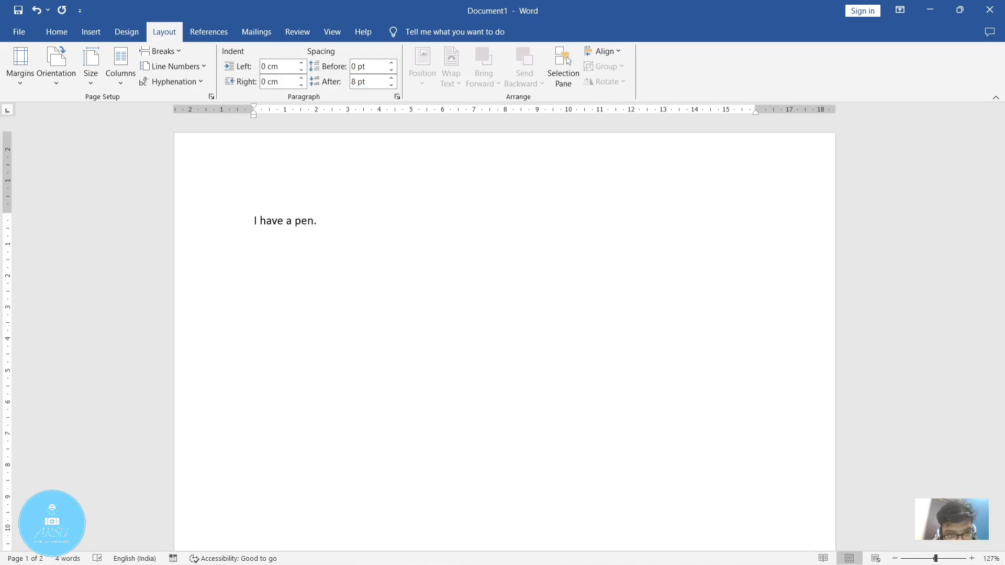
# Step: Add a second paragraph reading "I have a pen." below the first sentence
pyautogui.press('Return')
pyautogui.write('i')
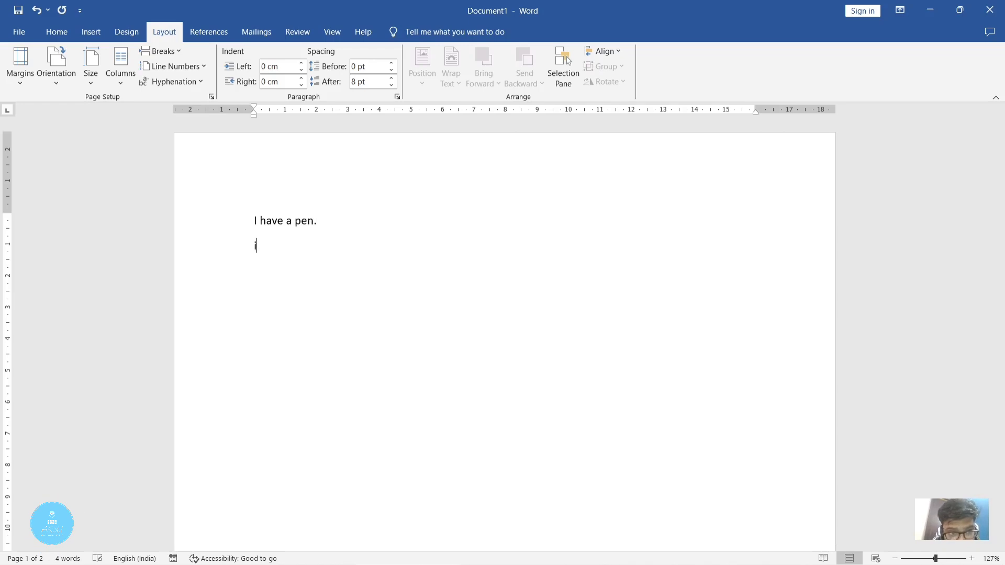
pyautogui.write('s')
pyautogui.press('BackSpace')
pyautogui.write('have a p')
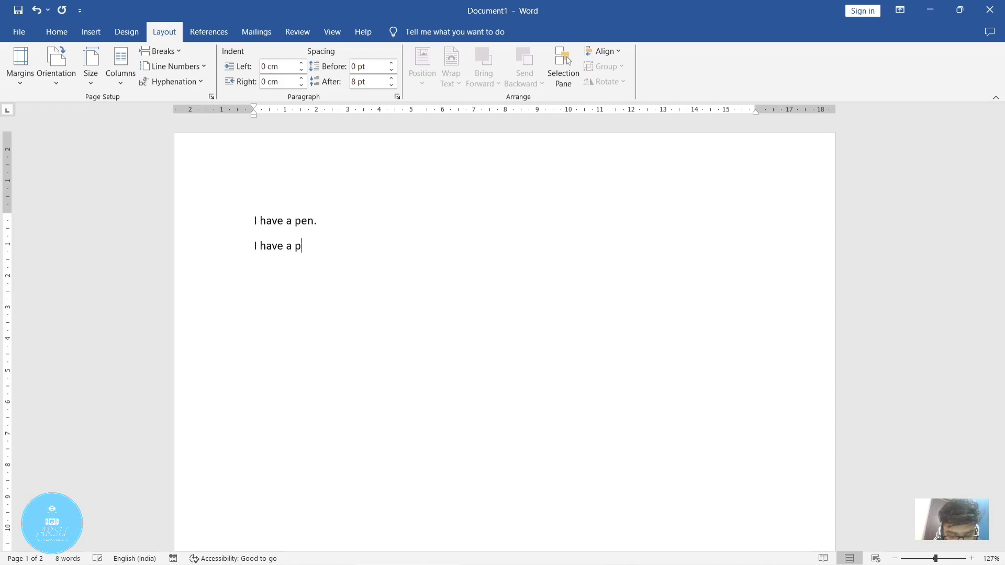
pyautogui.write('en.')
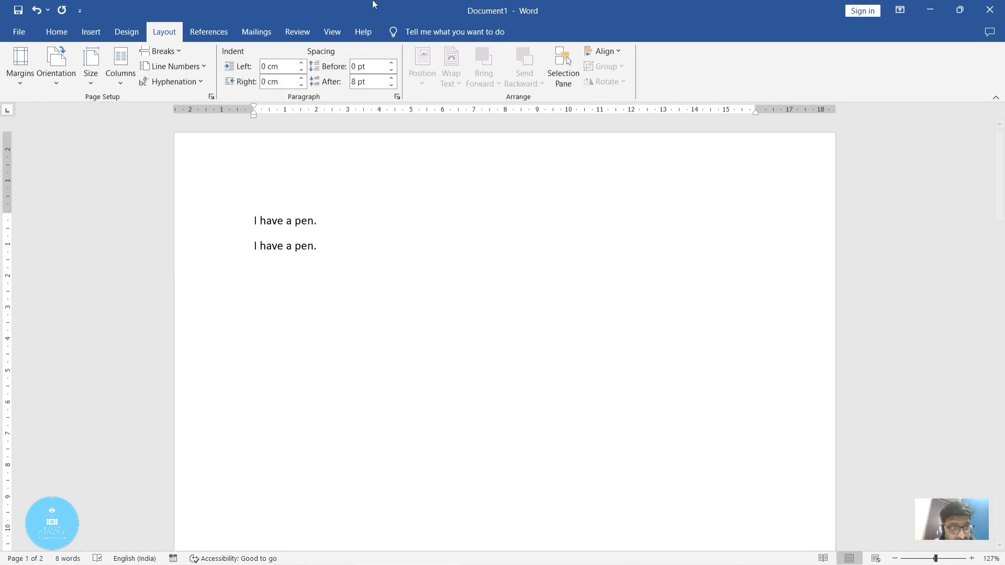
# Step: Insert a text wrapping break after the second sentence and enter "I have a pen." on the new line
pyautogui.click(159, 51)
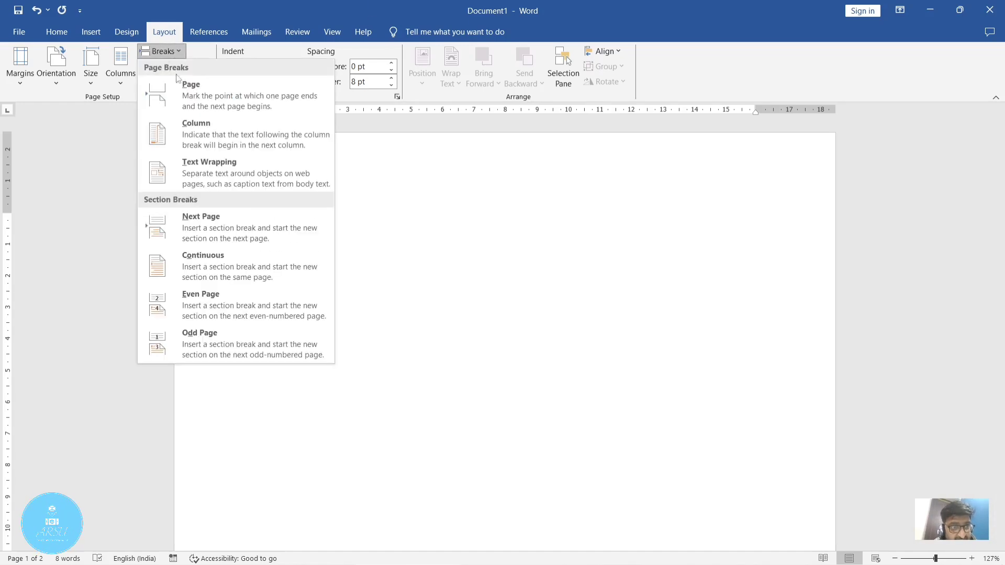
pyautogui.click(193, 161)
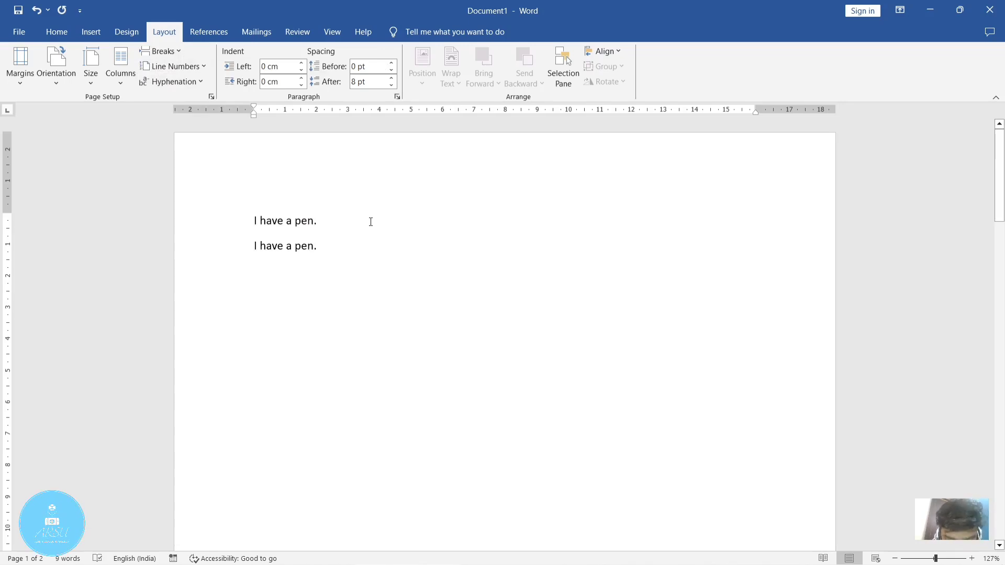
pyautogui.write('i ha')
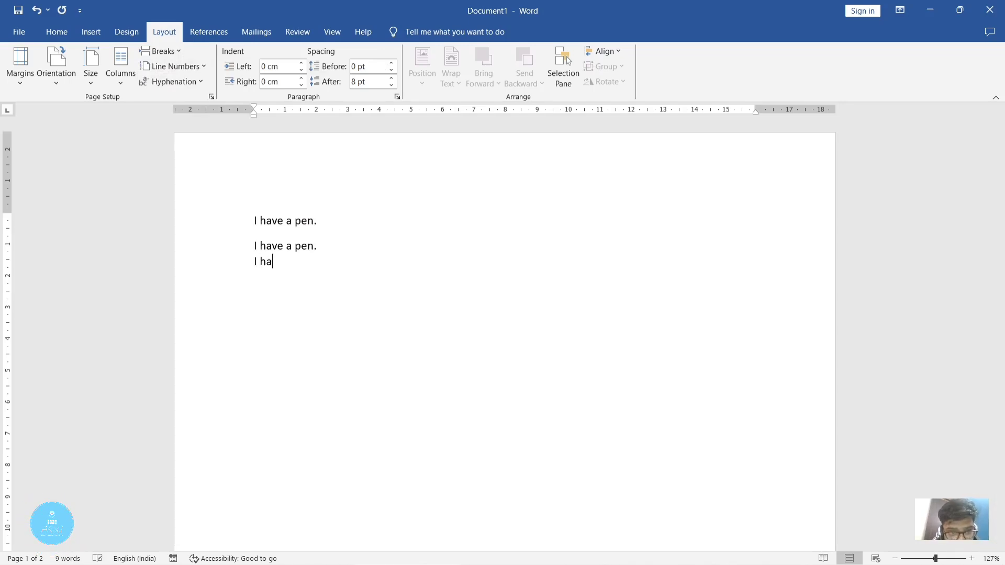
pyautogui.write('ve a pen.')
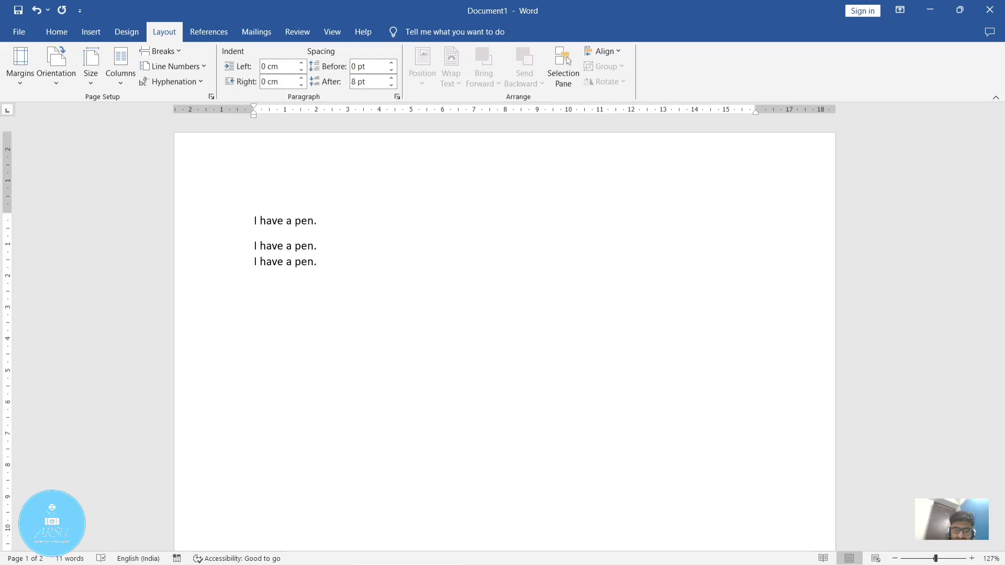
# Step: Start another paragraph with "Ihave" and erase all the entered sentences from the page
pyautogui.press('Return')
pyautogui.write('ihave')
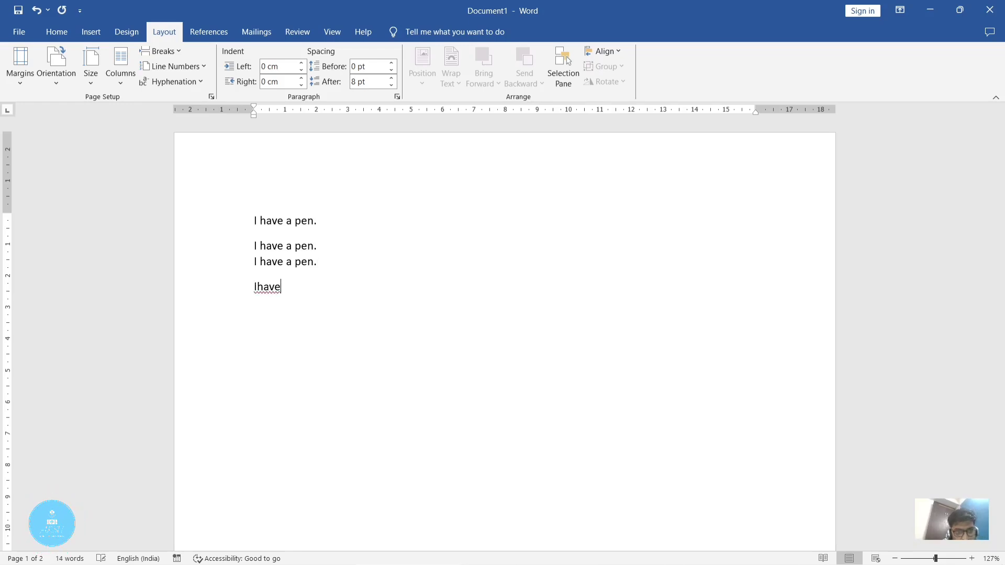
pyautogui.press('BackSpace')
pyautogui.press('BackSpace')
pyautogui.press('BackSpace')
pyautogui.press('BackSpace')
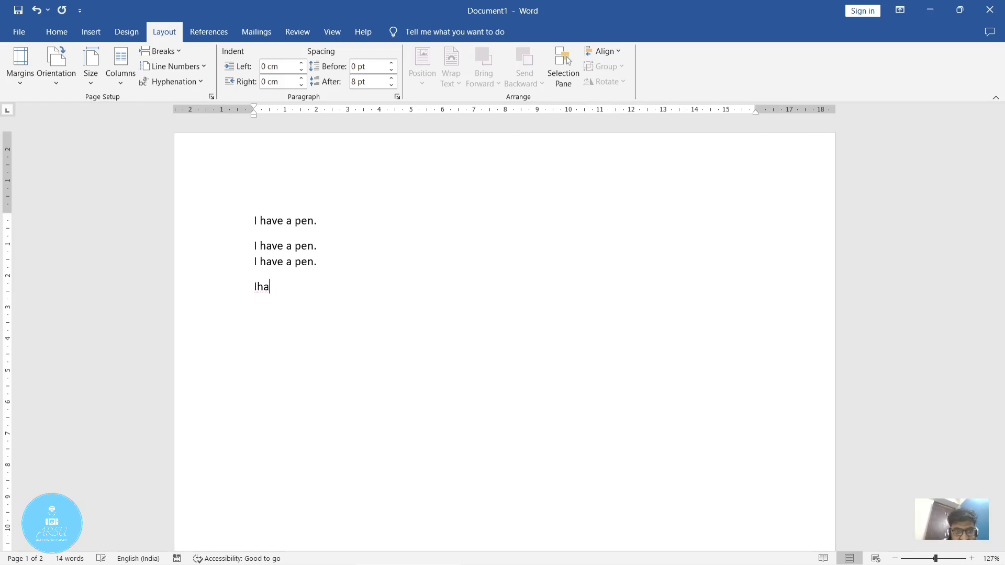
pyautogui.press('BackSpace')
pyautogui.press('BackSpace')
pyautogui.press('BackSpace')
pyautogui.press('BackSpace')
pyautogui.press('BackSpace')
pyautogui.press('BackSpace')
pyautogui.press('BackSpace')
pyautogui.press('BackSpace')
pyautogui.press('BackSpace')
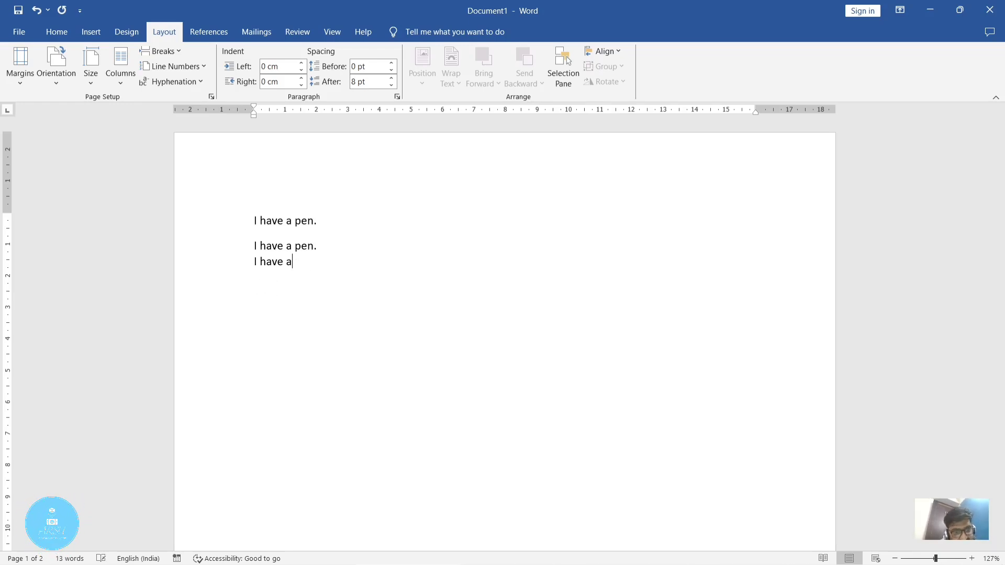
pyautogui.press('BackSpace')
pyautogui.press('BackSpace')
pyautogui.press('BackSpace')
pyautogui.press('BackSpace')
pyautogui.press('BackSpace')
pyautogui.press('BackSpace')
pyautogui.press('BackSpace')
pyautogui.press('BackSpace')
pyautogui.press('BackSpace')
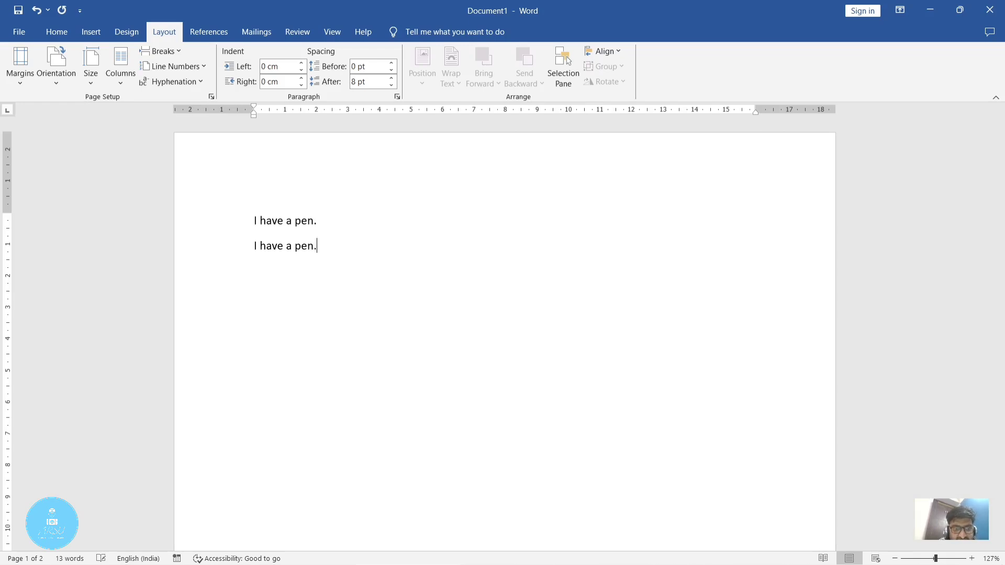
pyautogui.press('BackSpace')
pyautogui.press('BackSpace')
pyautogui.press('BackSpace')
pyautogui.press('BackSpace')
pyautogui.press('BackSpace')
pyautogui.press('BackSpace')
pyautogui.press('BackSpace')
pyautogui.press('BackSpace')
pyautogui.press('BackSpace')
pyautogui.press('BackSpace')
pyautogui.press('BackSpace')
pyautogui.press('BackSpace')
pyautogui.press('BackSpace')
pyautogui.press('BackSpace')
pyautogui.press('BackSpace')
pyautogui.press('BackSpace')
pyautogui.press('BackSpace')
pyautogui.press('BackSpace')
pyautogui.press('BackSpace')
pyautogui.press('BackSpace')
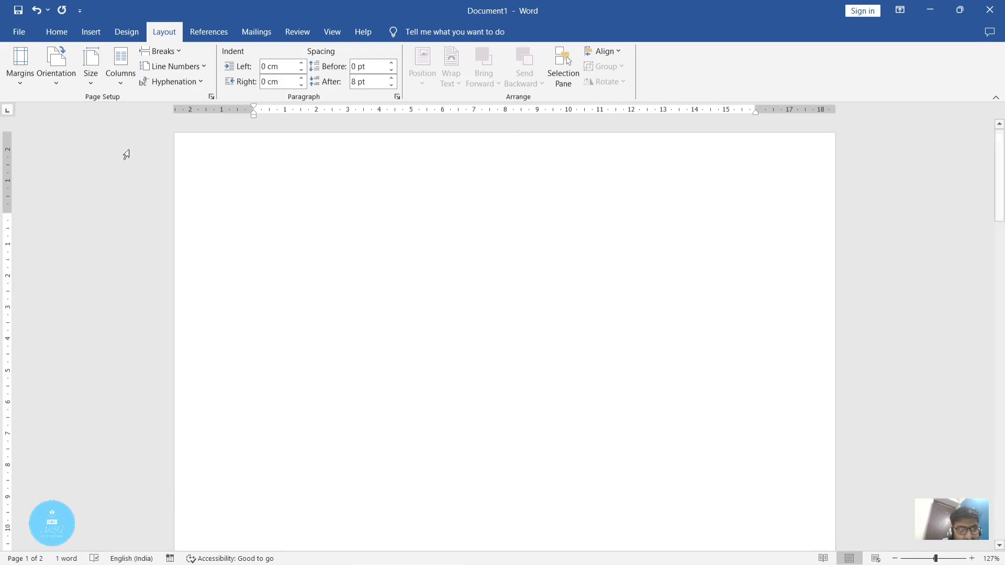
# Step: Generate sample paragraphs on the blank page with =rand()
pyautogui.click(181, 55)
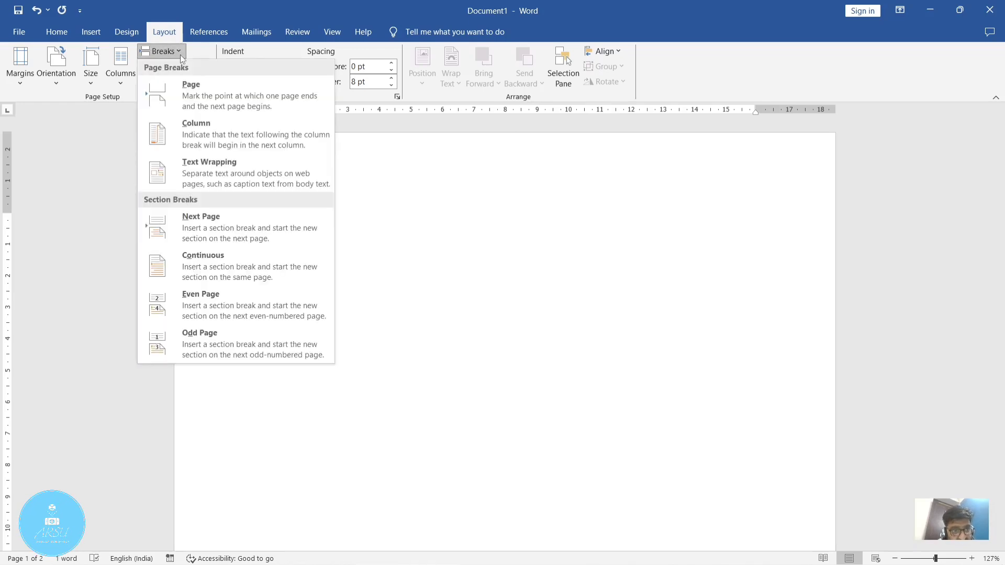
pyautogui.click(610, 272)
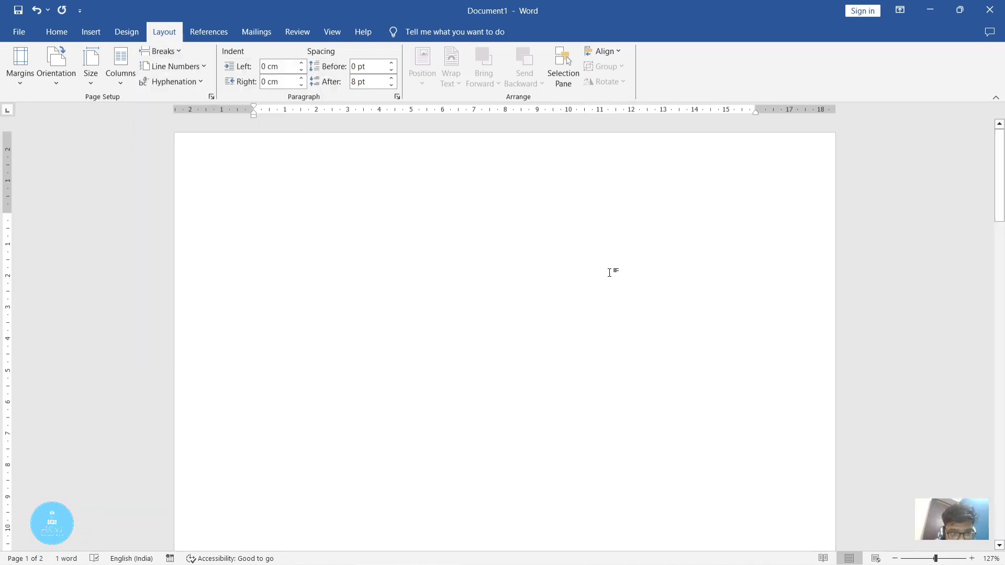
pyautogui.write('=rand')
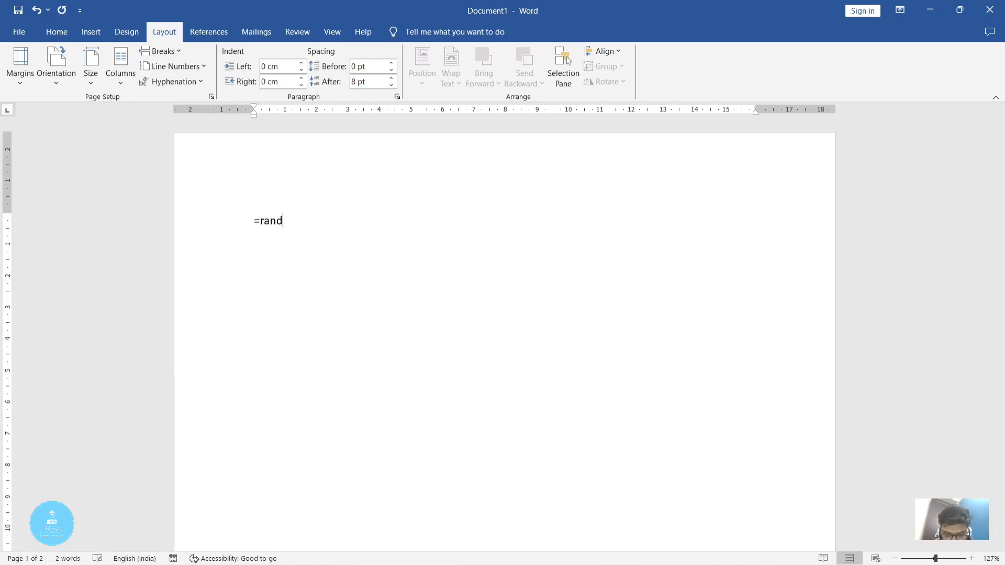
pyautogui.write('()')
pyautogui.press('Return')
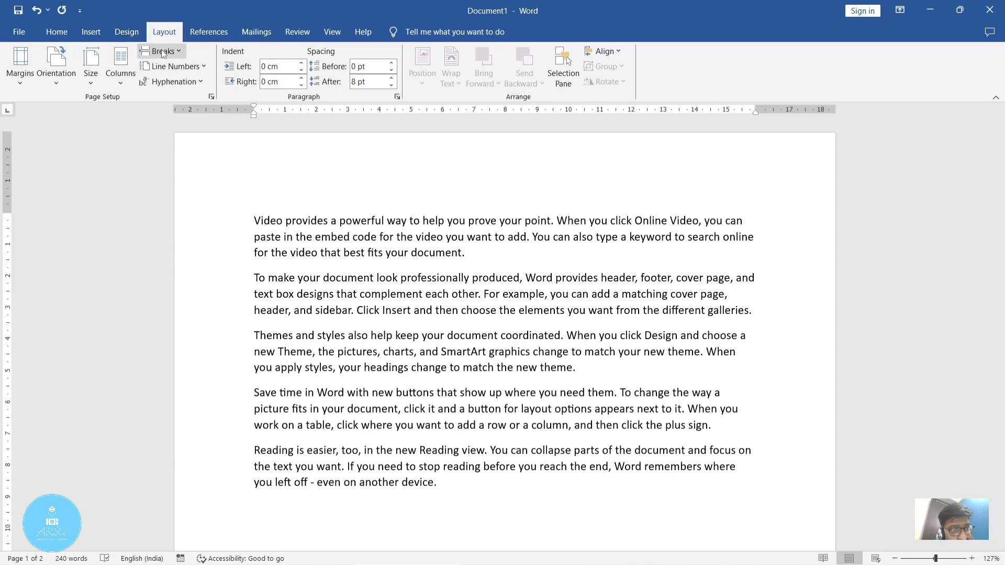
# Step: Insert a Next Page section break after the paragraph ending "different galleries.", check the resulting pages, and undo the break
pyautogui.click(181, 54)
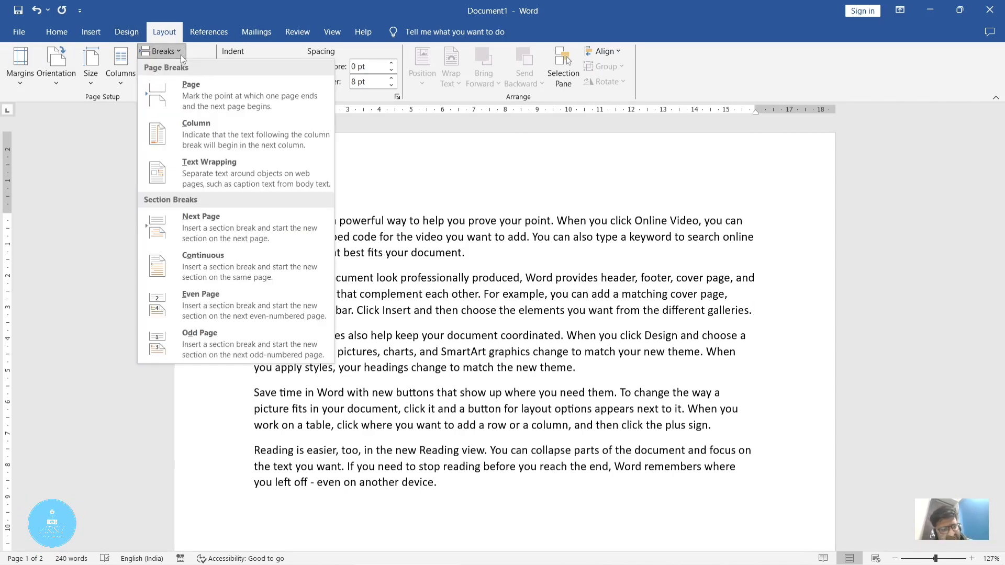
pyautogui.click(230, 225)
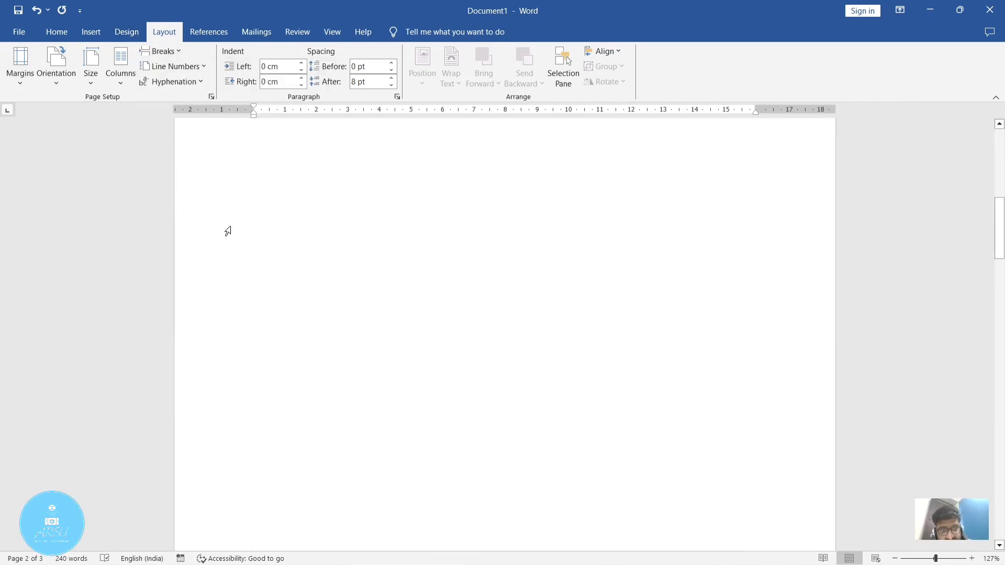
pyautogui.scroll(3, 226, 230)
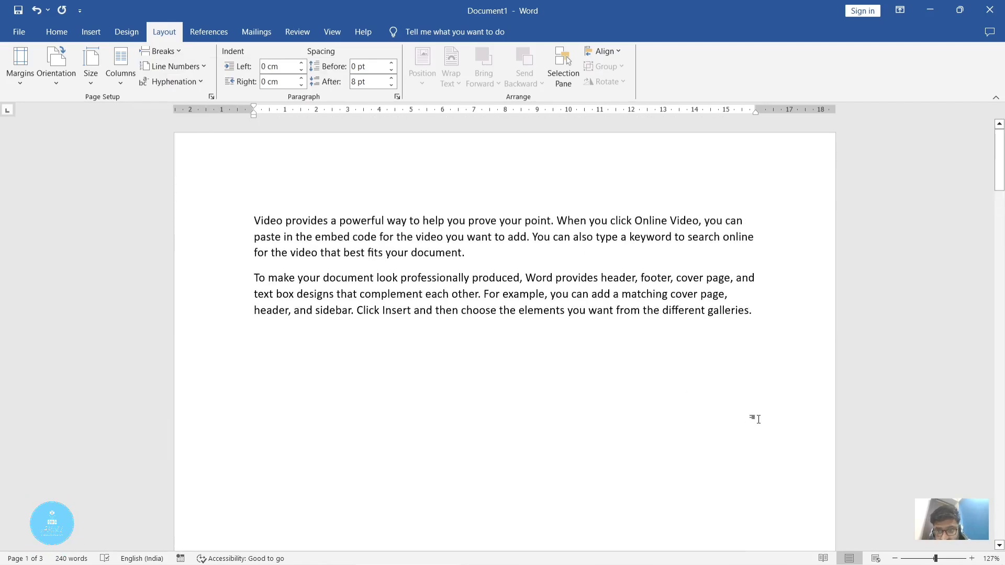
pyautogui.scroll(-5, 756, 418)
pyautogui.scroll(-10, 780, 403)
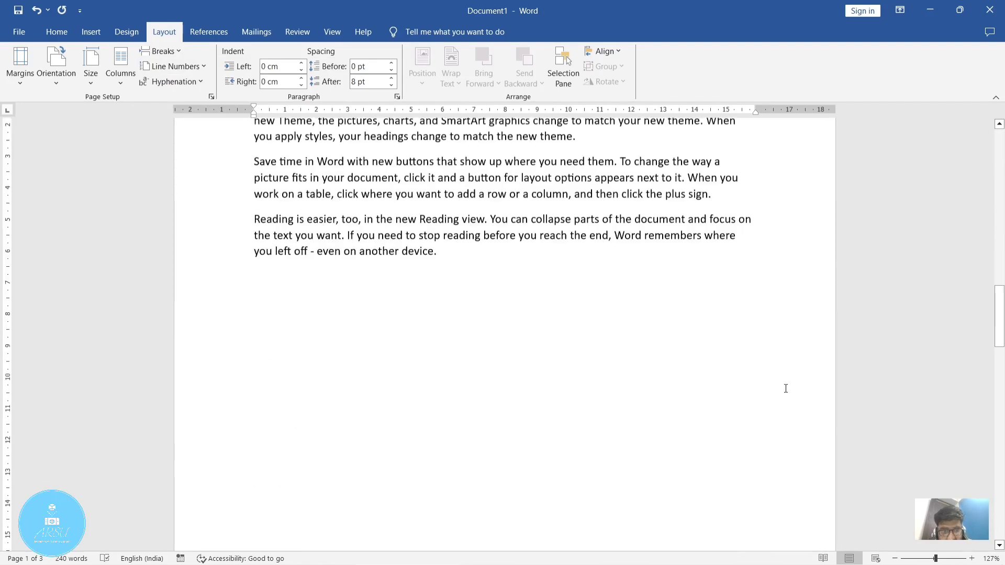
pyautogui.hotkey('ctrl', 'z')
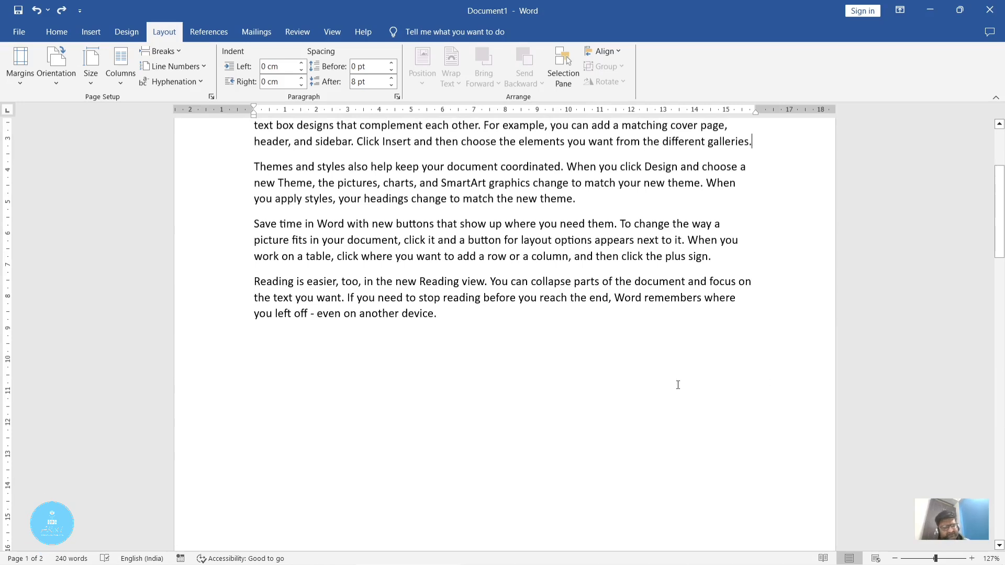
# Step: Insert a Continuous section break after the paragraph ending "different galleries." and undo it
pyautogui.click(169, 54)
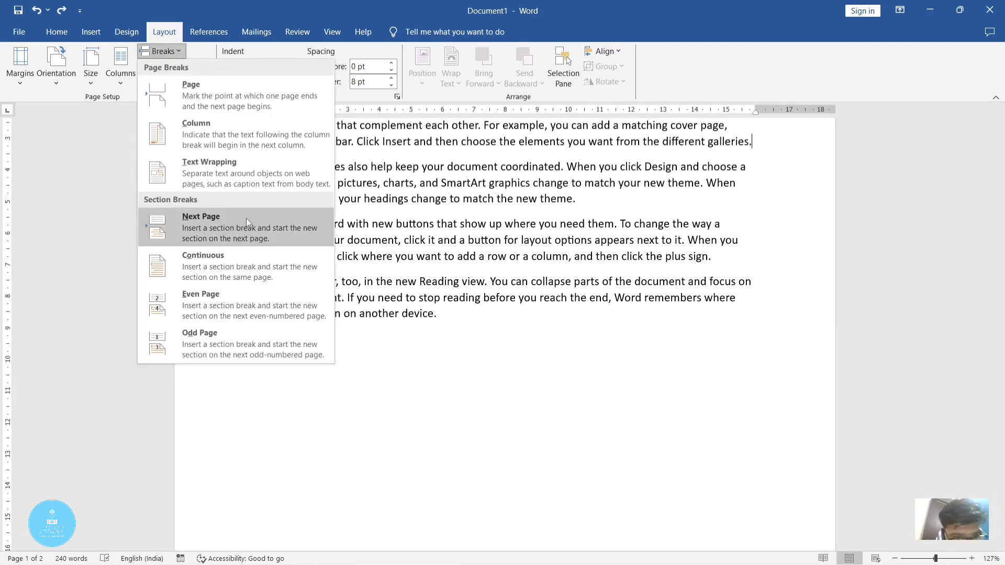
pyautogui.click(274, 269)
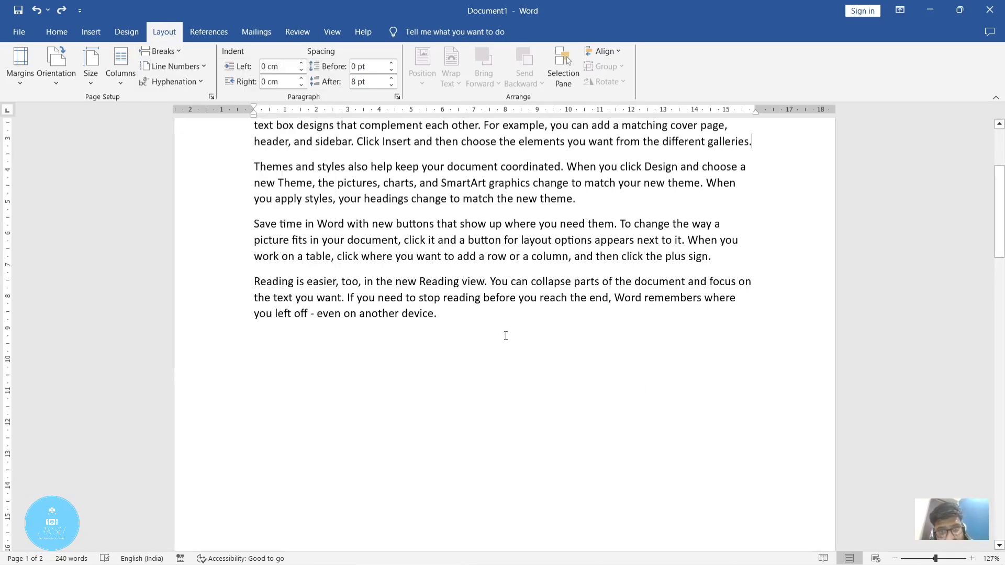
pyautogui.click(156, 52)
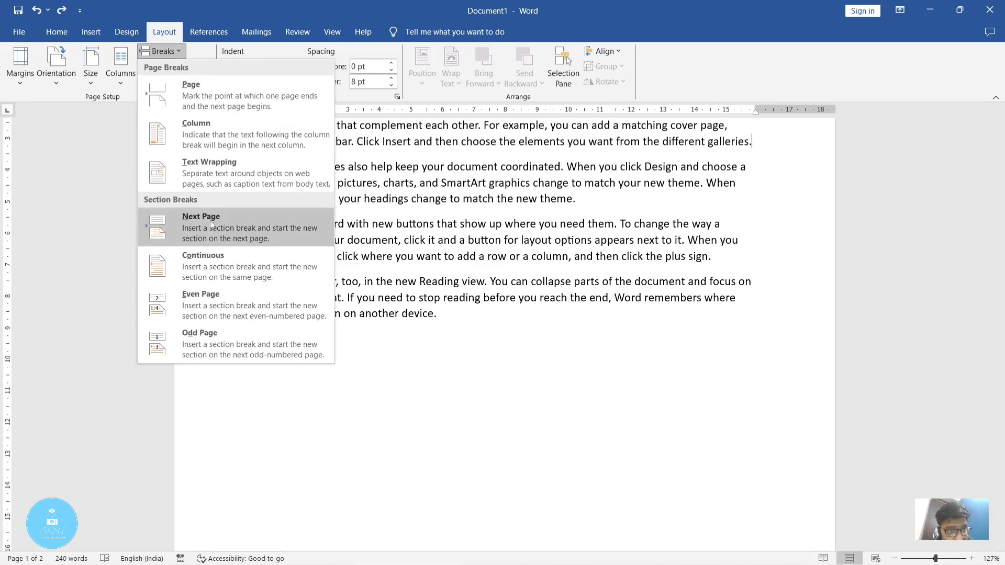
pyautogui.click(215, 255)
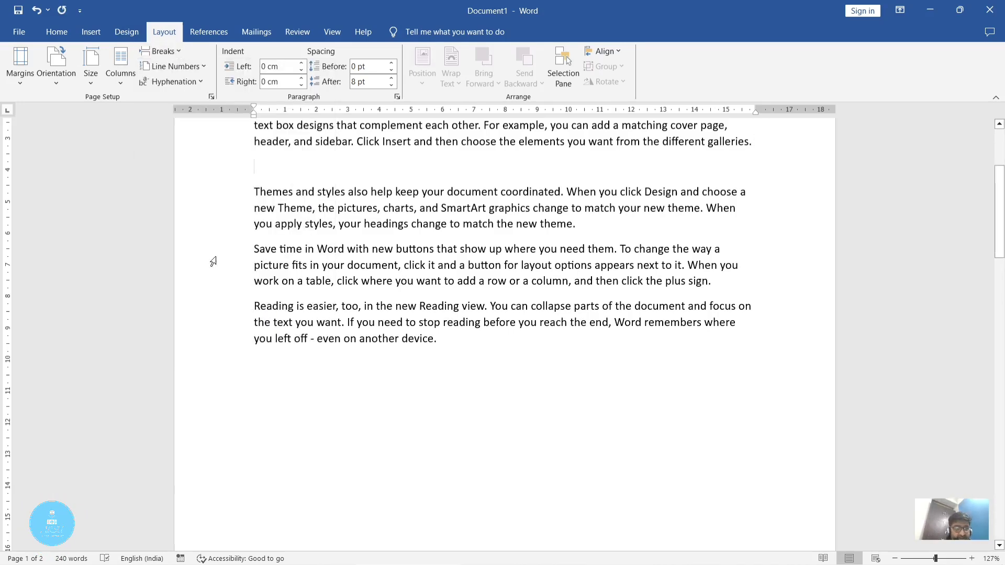
pyautogui.hotkey('ctrl', 'z')
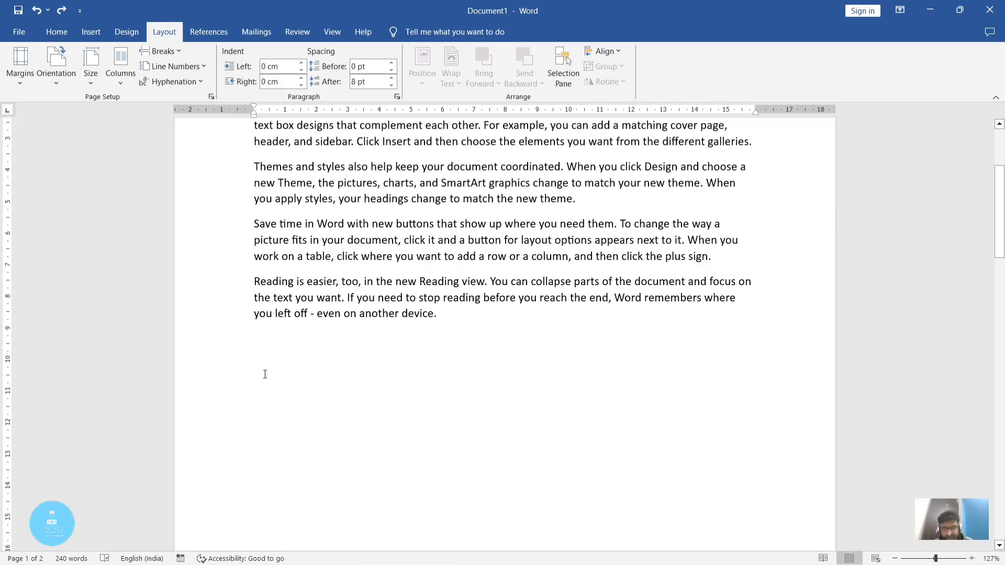
# Step: Enter "I have a pen." below the sample paragraphs, then repeat the sentence on a new line after a text wrapping break
pyautogui.write('I hav')
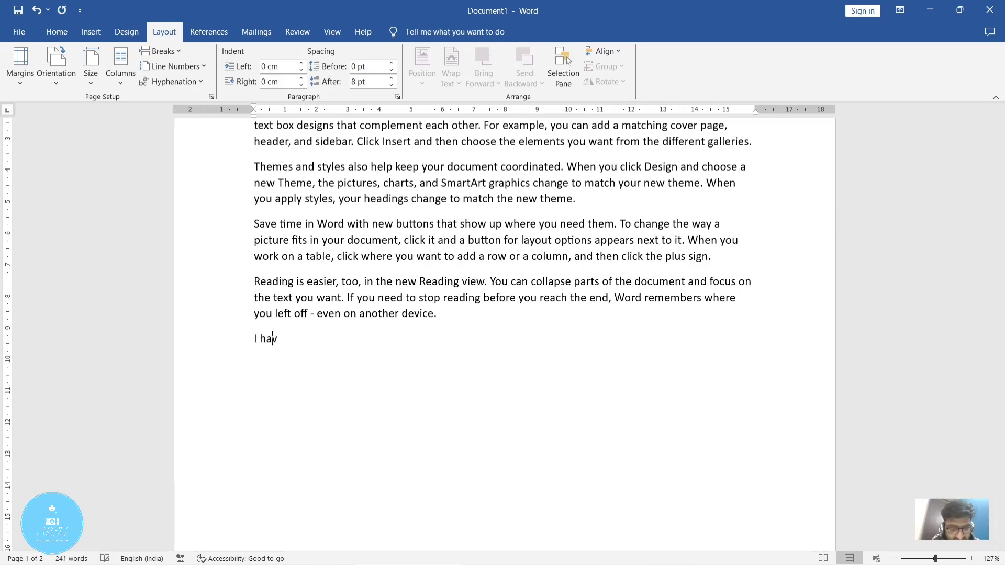
pyautogui.write('e a pen.')
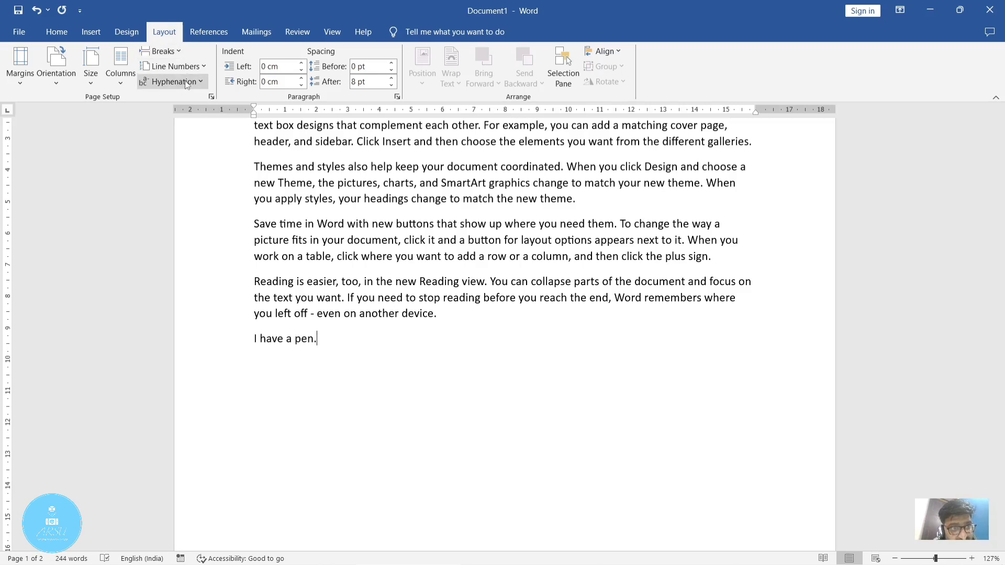
pyautogui.click(172, 52)
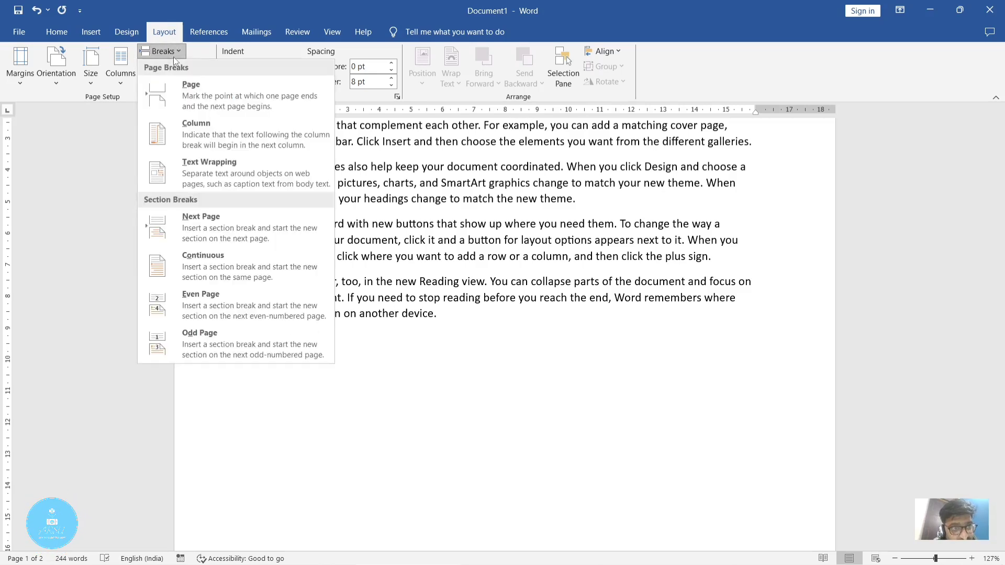
pyautogui.click(215, 162)
pyautogui.write('i have a pen.')
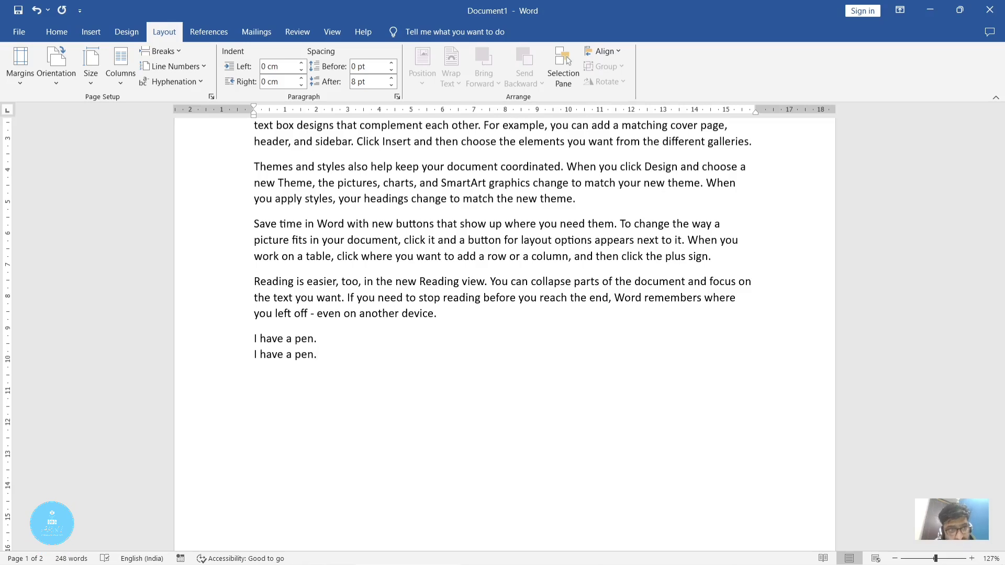
# Step: Insert a Continuous section break after the second "I have a pen." line and enter "I have a pen." in the new section
pyautogui.click(181, 54)
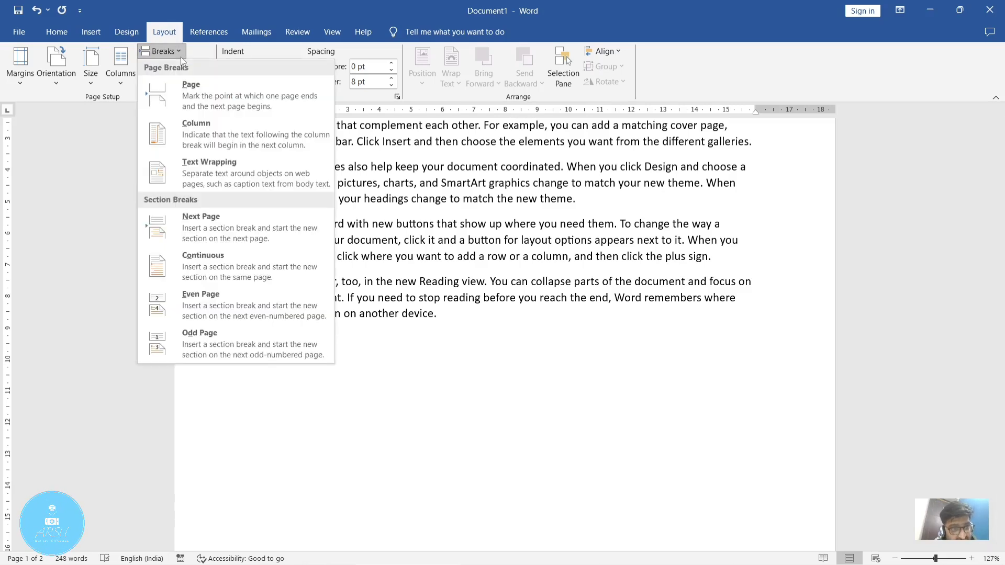
pyautogui.click(233, 267)
pyautogui.write('I')
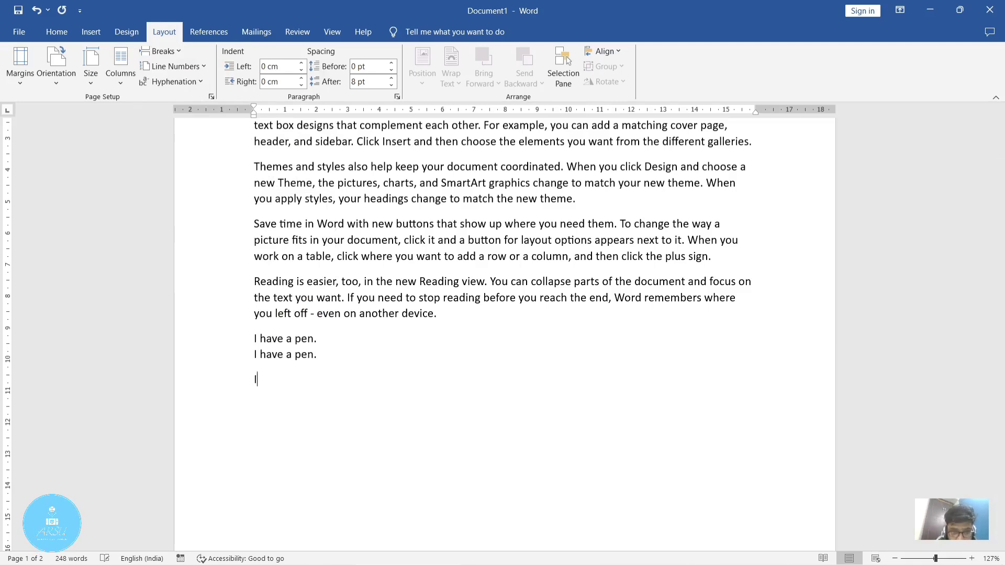
pyautogui.write(' have a')
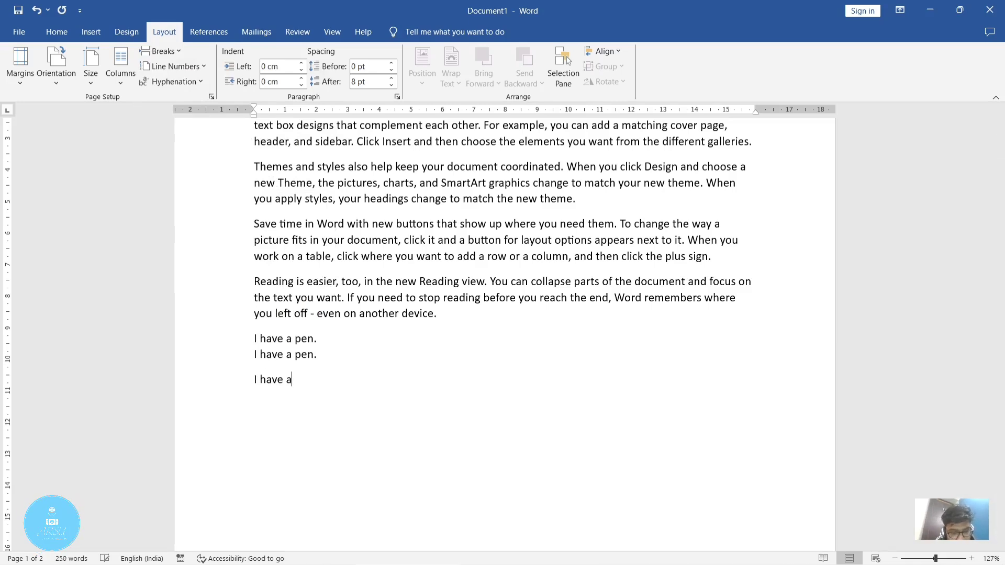
pyautogui.write(' pen.')
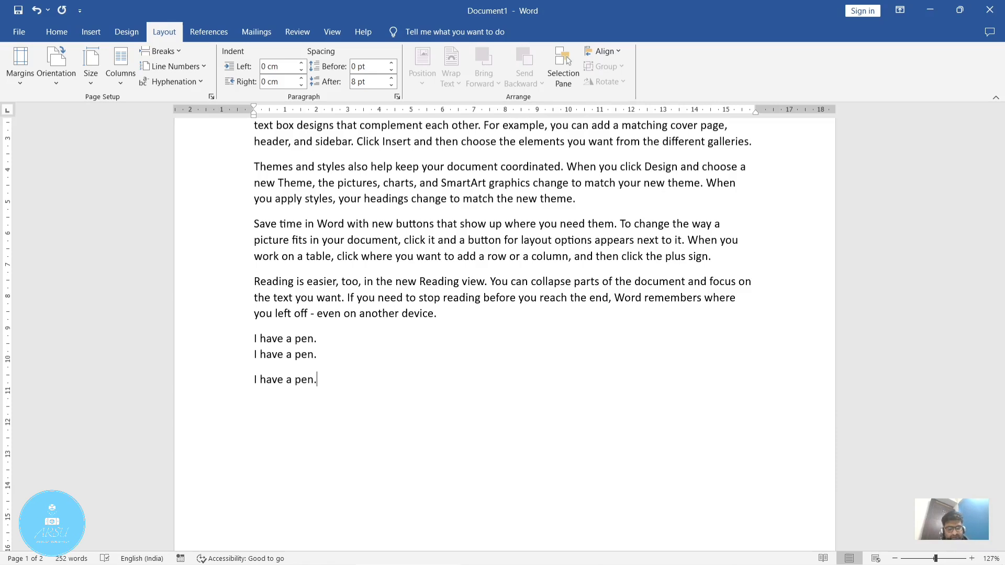
# Step: Undo the "I have a pen." lines and the breaks between them below the sample paragraphs
pyautogui.hotkey('ctrl', 'z')
pyautogui.hotkey('ctrl', 'z')
pyautogui.hotkey('ctrl', 'z')
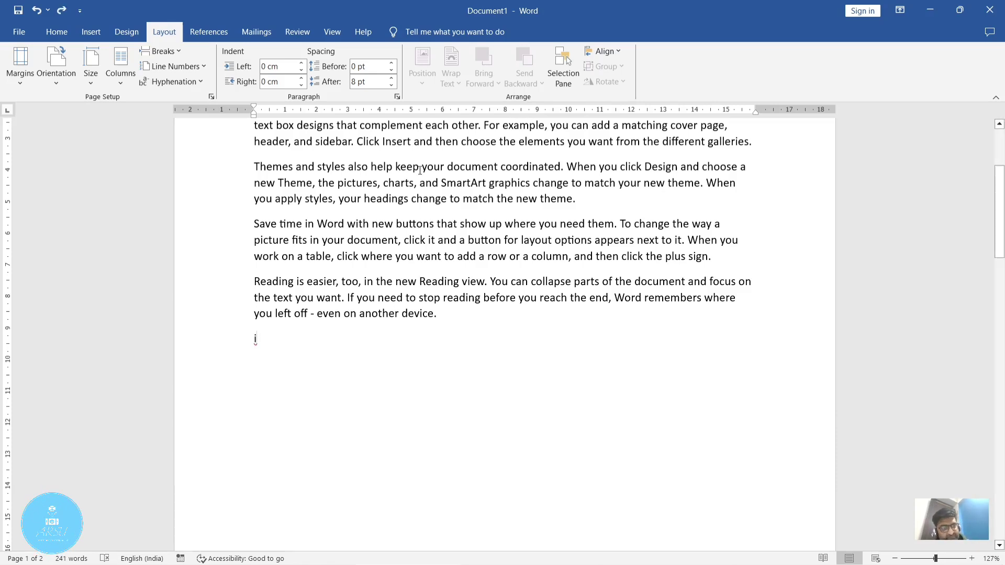
pyautogui.click(177, 52)
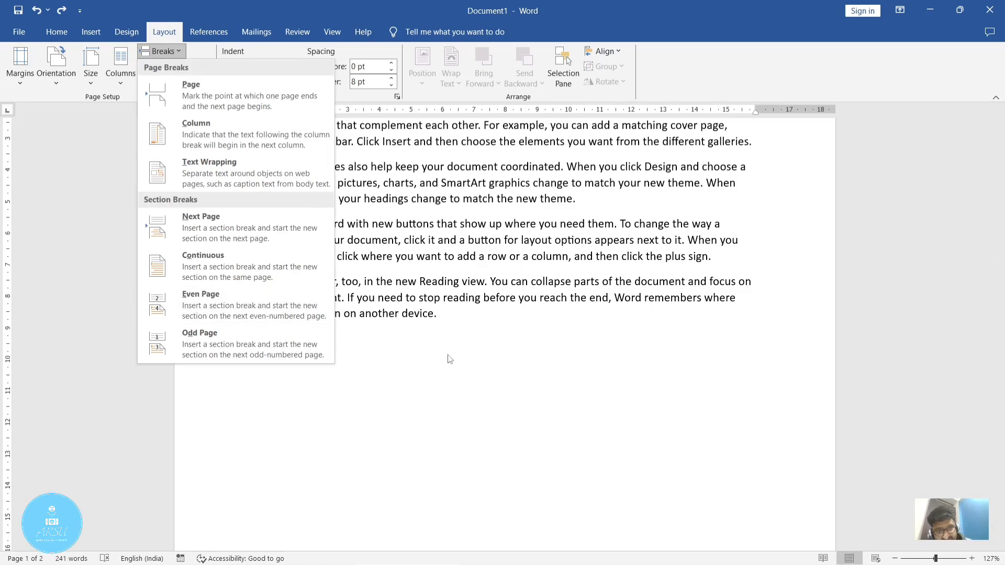
pyautogui.click(279, 296)
pyautogui.scroll(3, 389, 307)
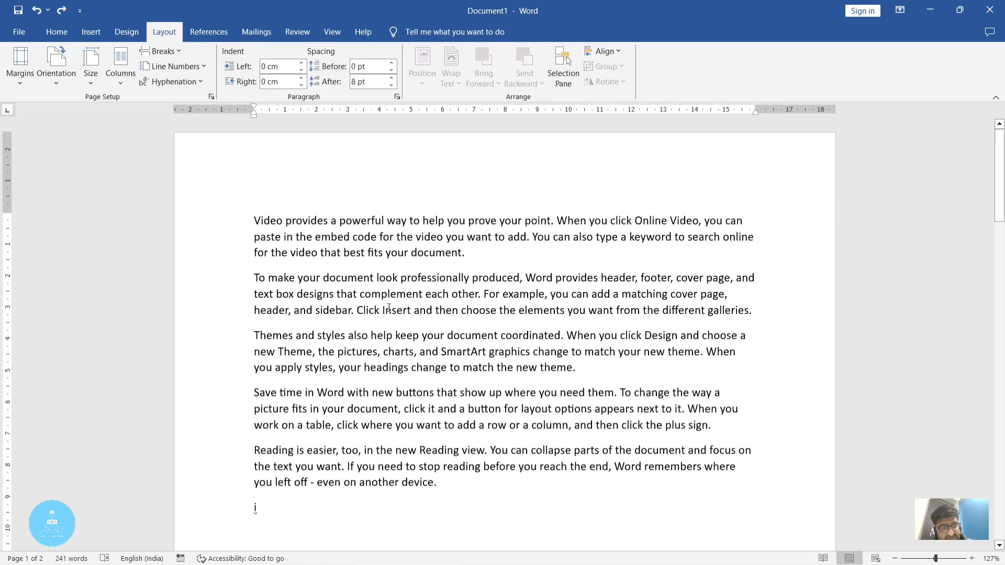
# Step: Add page numbers at the top of the pages in the Accent Bar 1 style and return to the body text
pyautogui.click(98, 33)
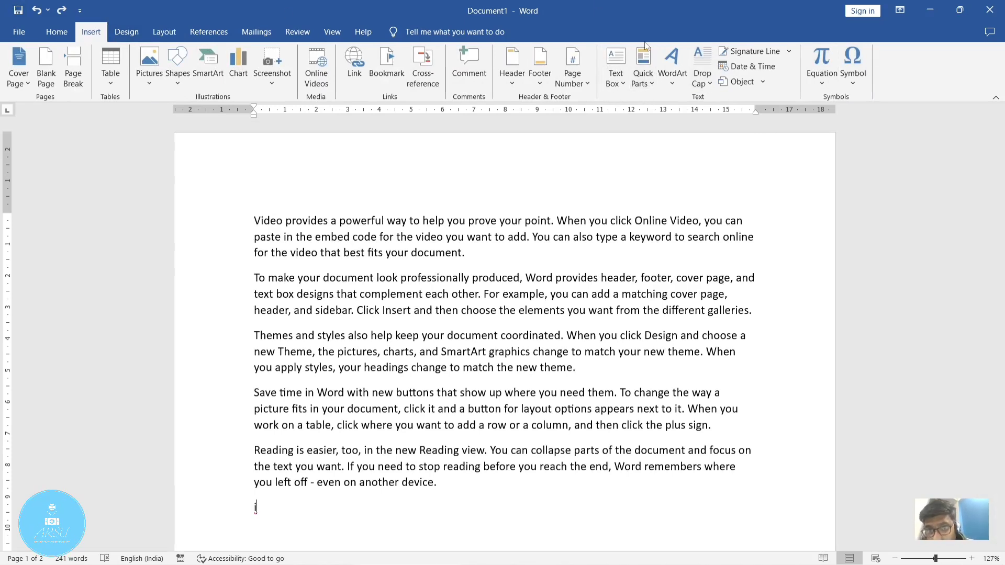
pyautogui.click(565, 83)
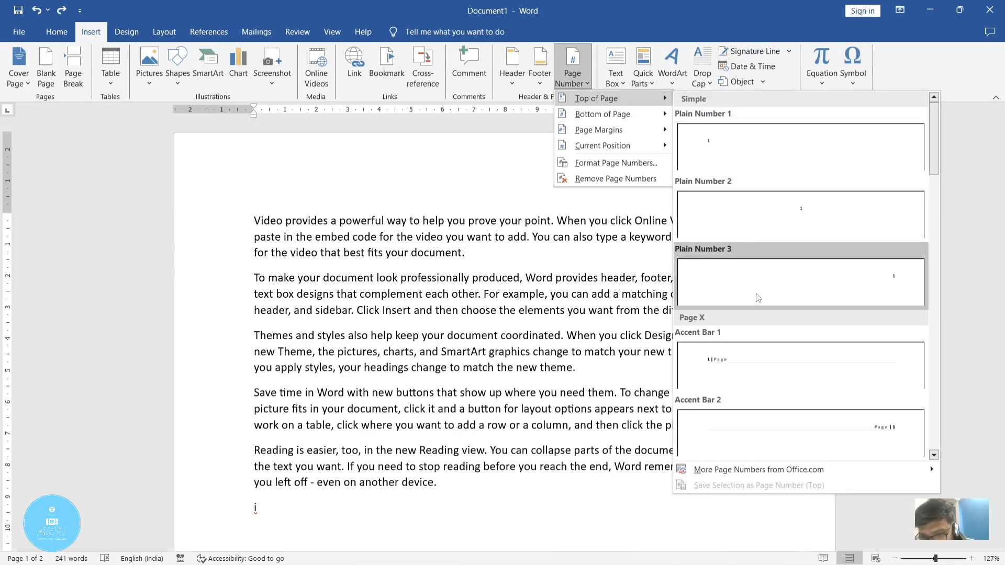
pyautogui.click(754, 355)
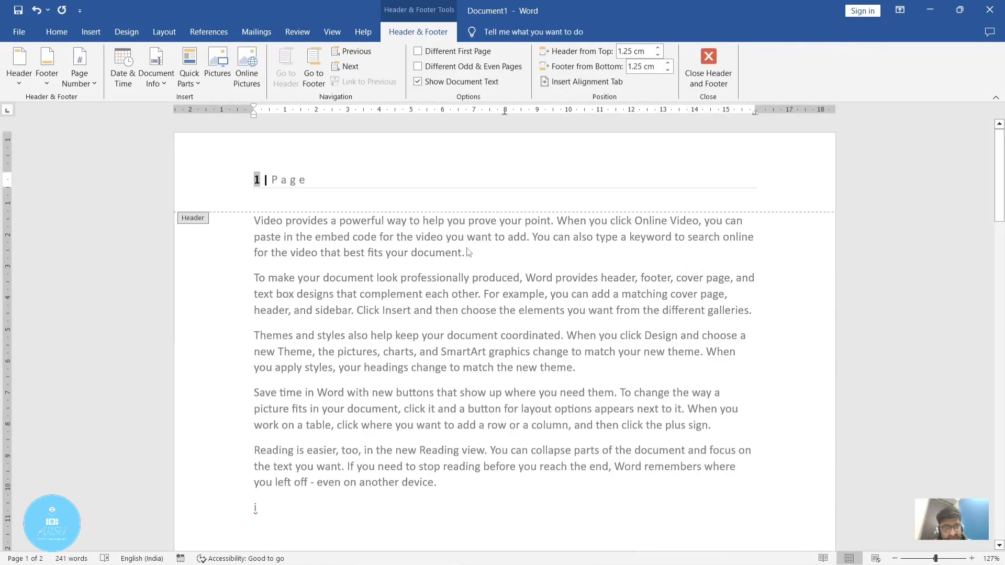
pyautogui.doubleClick(729, 225)
# Step: Insert an Odd Page section break after the paragraph ending "even on another device." and check the page numbering around it
pyautogui.scroll(-3, 776, 332)
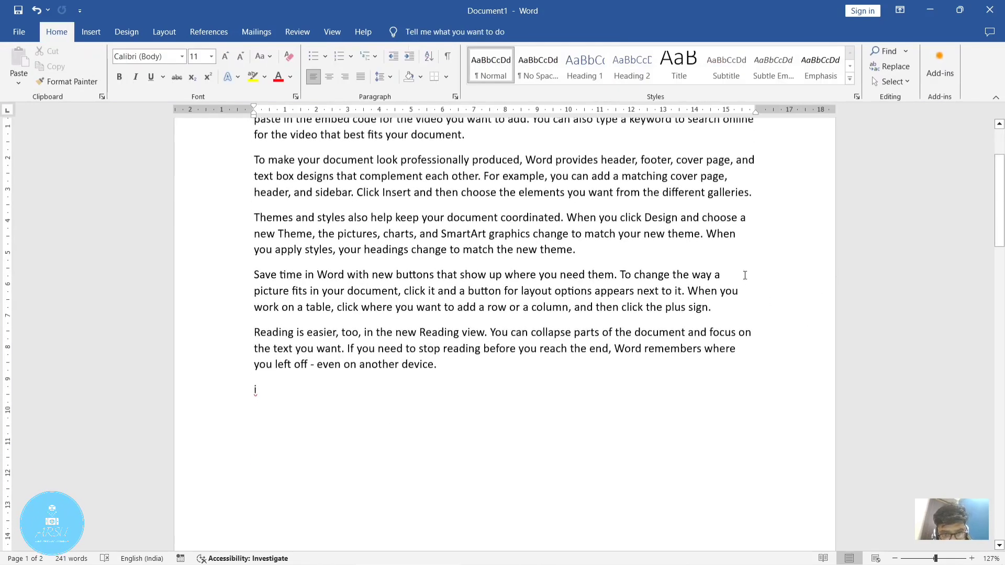
pyautogui.click(467, 367)
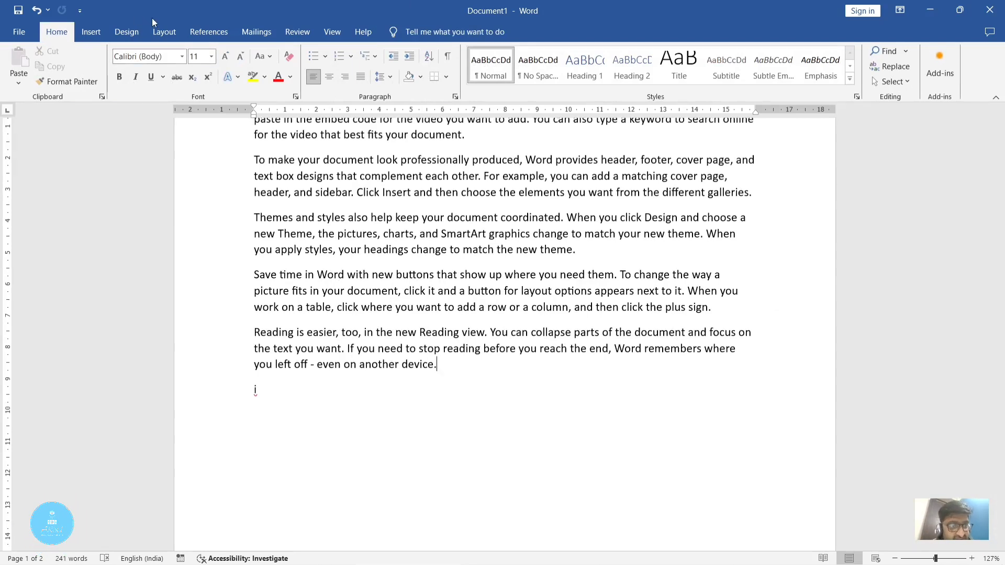
pyautogui.click(164, 32)
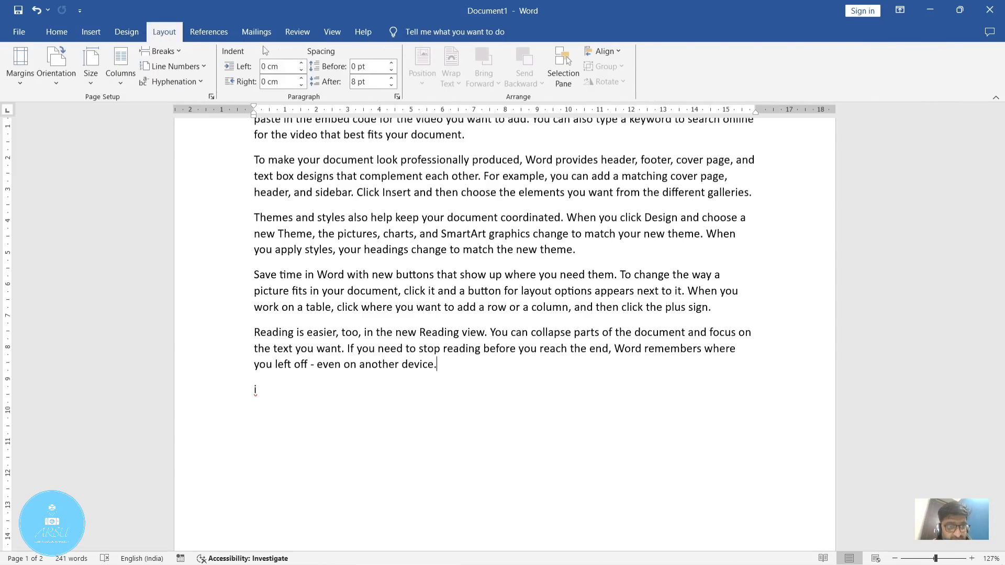
pyautogui.click(160, 51)
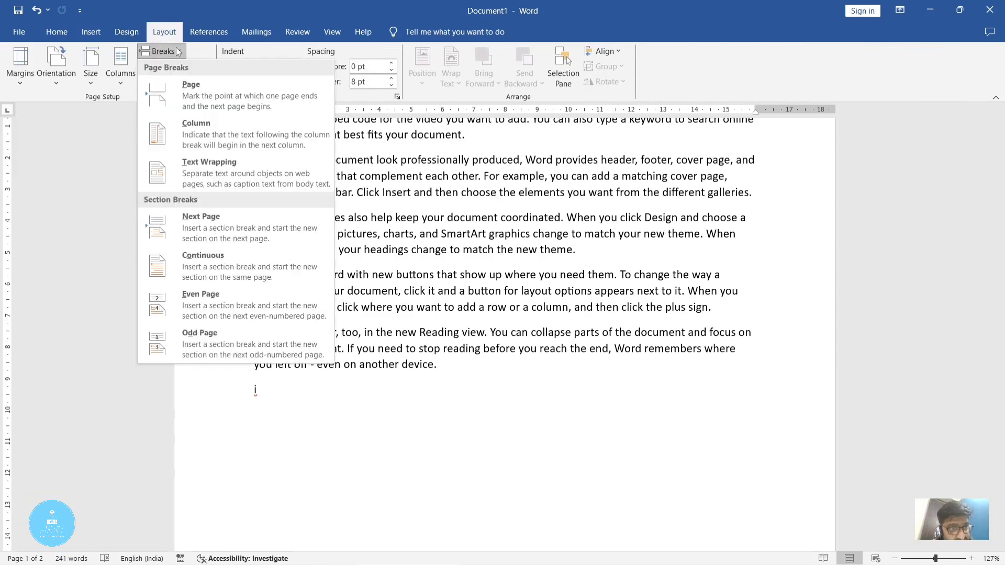
pyautogui.click(213, 341)
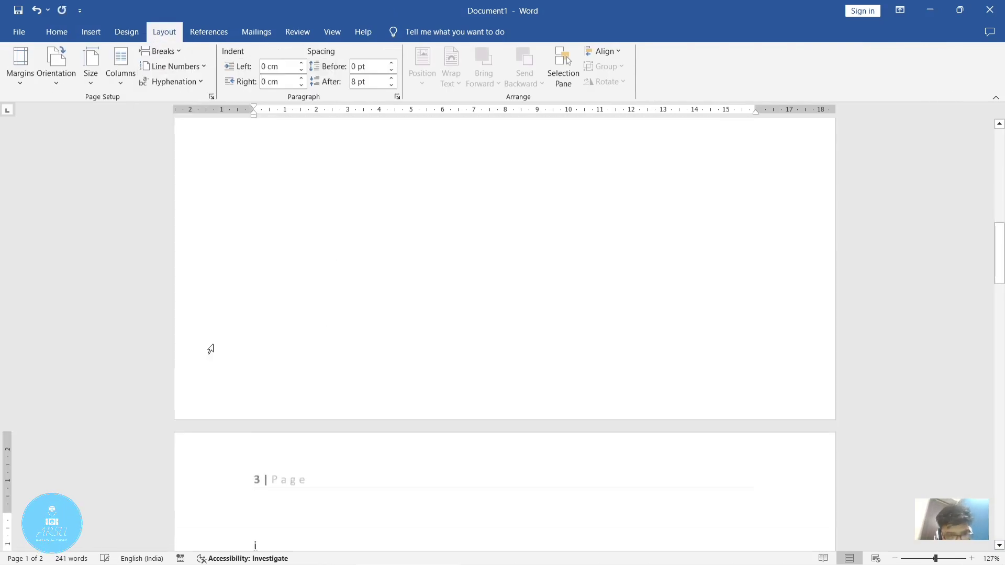
pyautogui.scroll(-5, 291, 362)
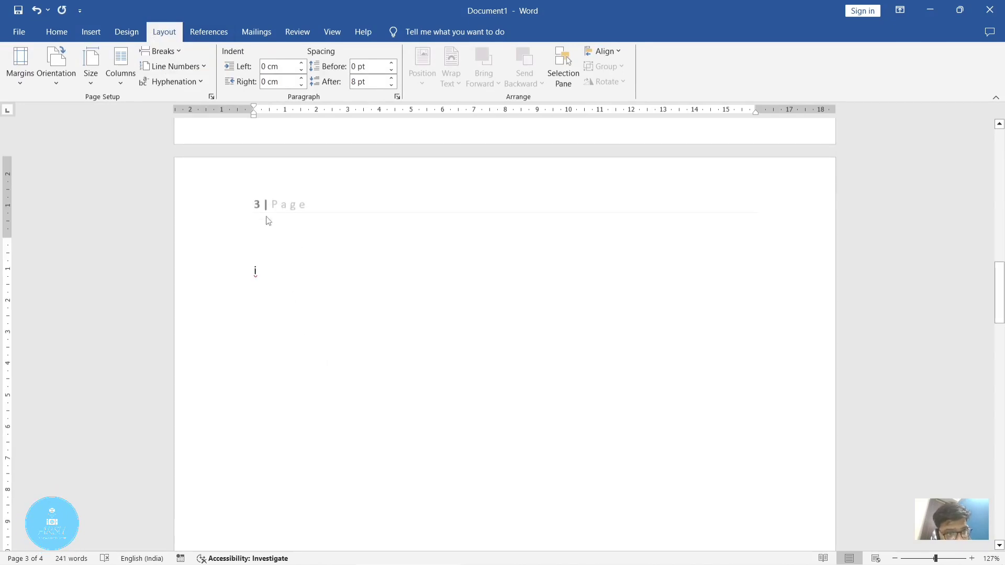
pyautogui.scroll(15, 347, 278)
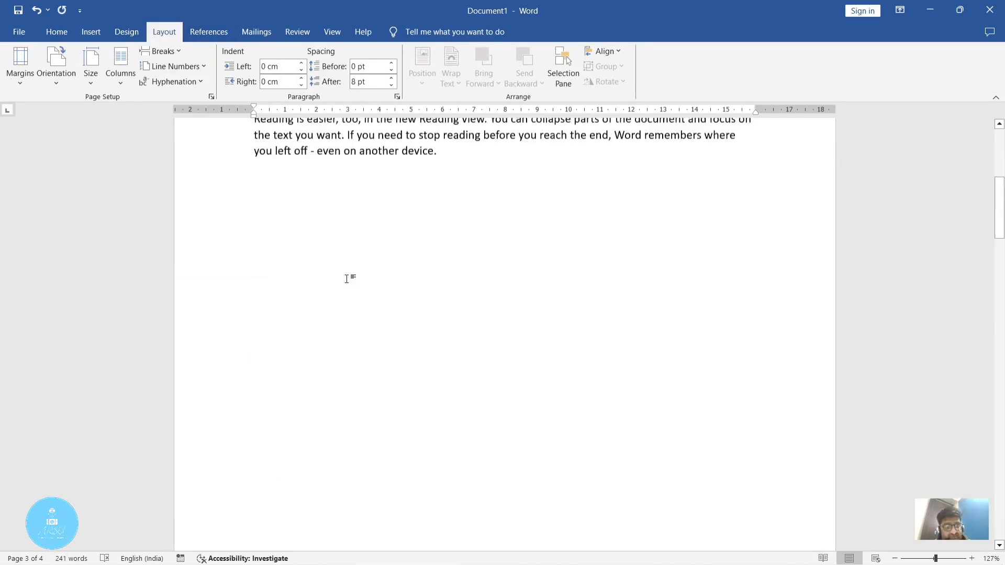
pyautogui.scroll(1, 347, 278)
pyautogui.scroll(-15, 426, 388)
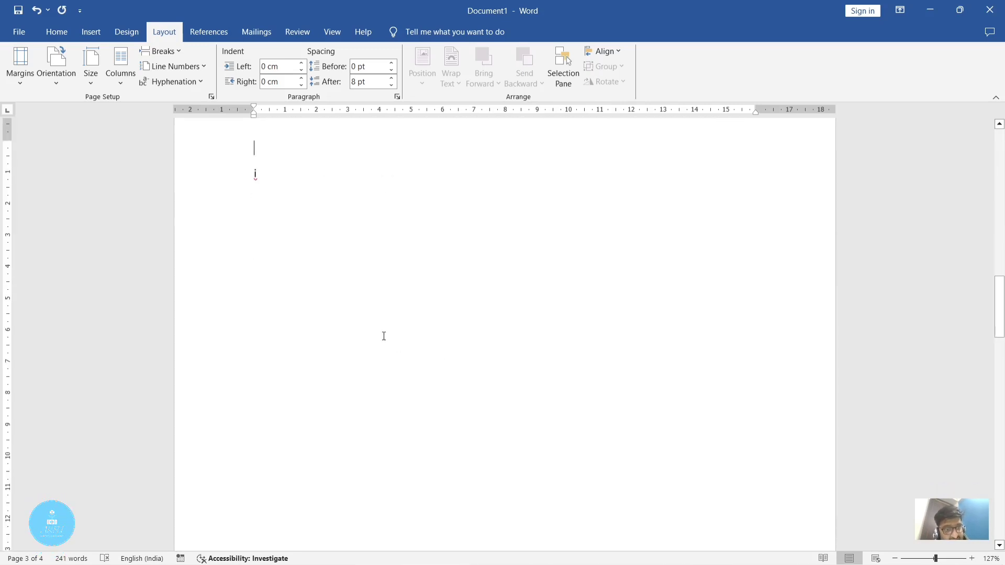
pyautogui.scroll(1, 379, 334)
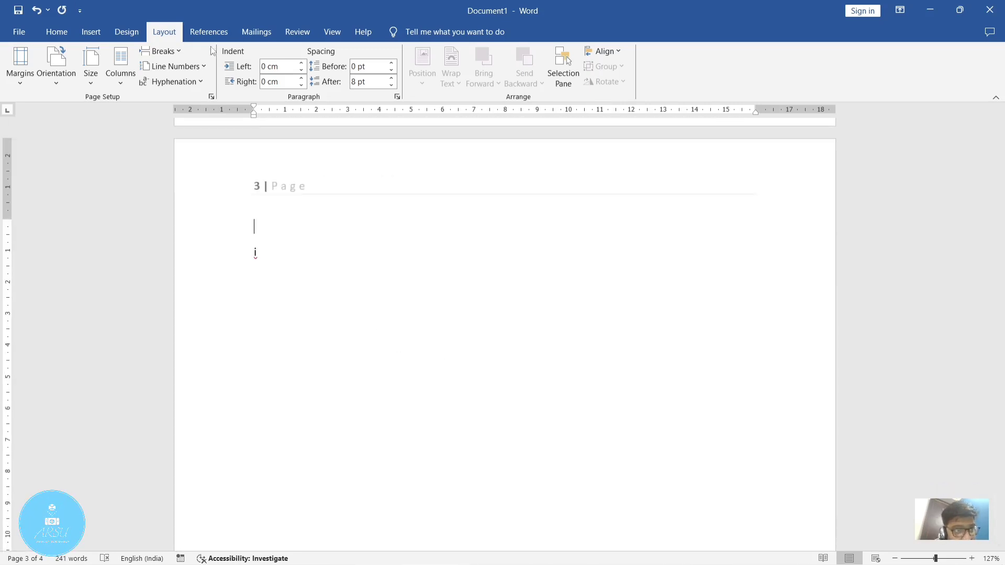
# Step: Insert an Even Page section break at the start of page 3, above the "i", and view the page that follows
pyautogui.click(174, 55)
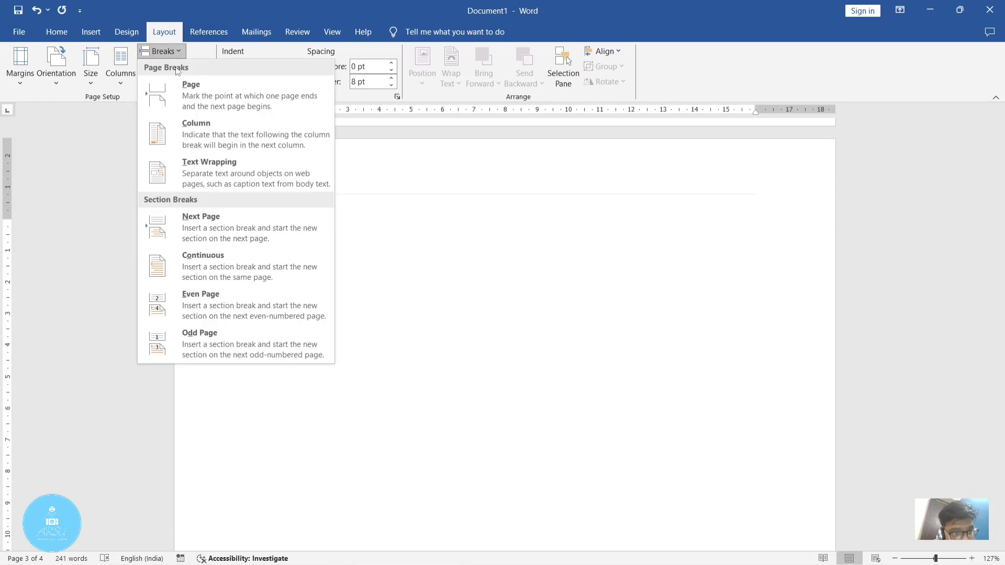
pyautogui.click(238, 298)
pyautogui.scroll(-5, 237, 305)
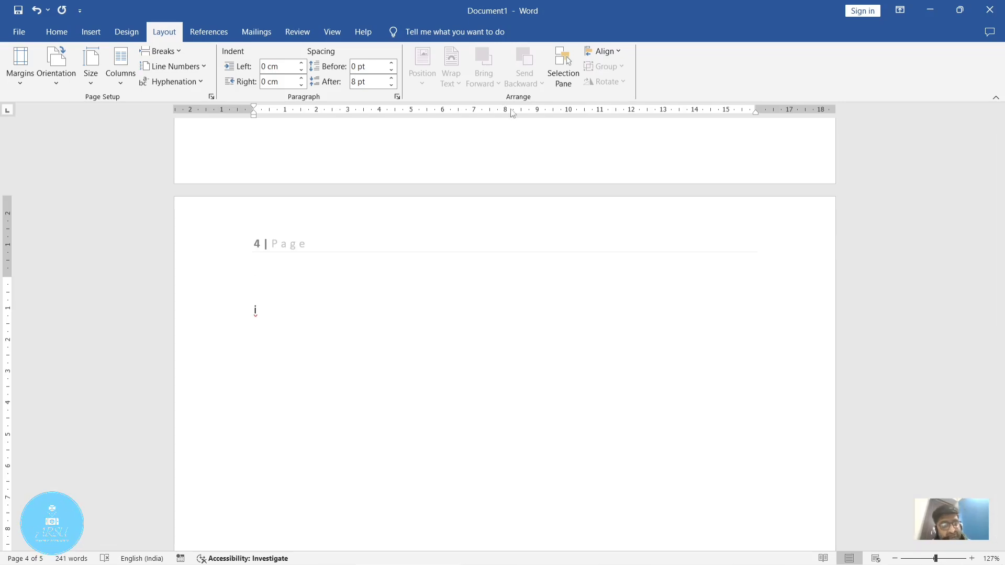
# Step: Insert another Even Page section break at the start of page 4 and check the number of the page that follows
pyautogui.click(163, 51)
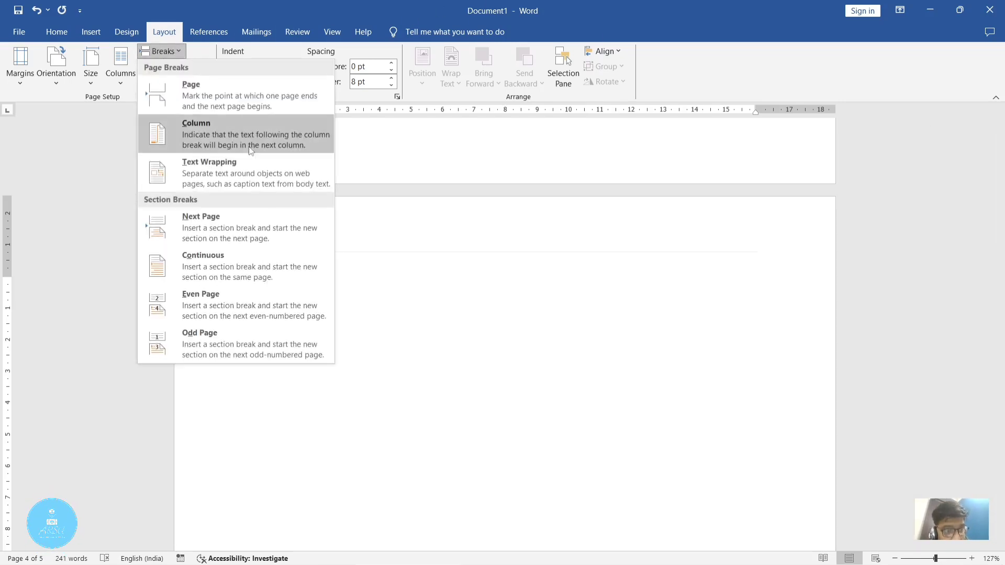
pyautogui.click(269, 297)
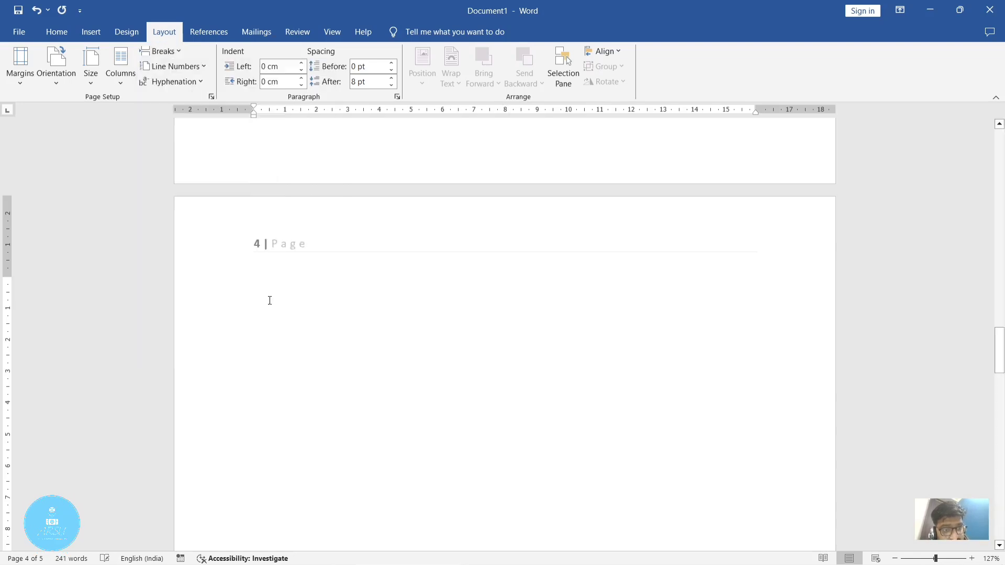
pyautogui.scroll(-3, 270, 300)
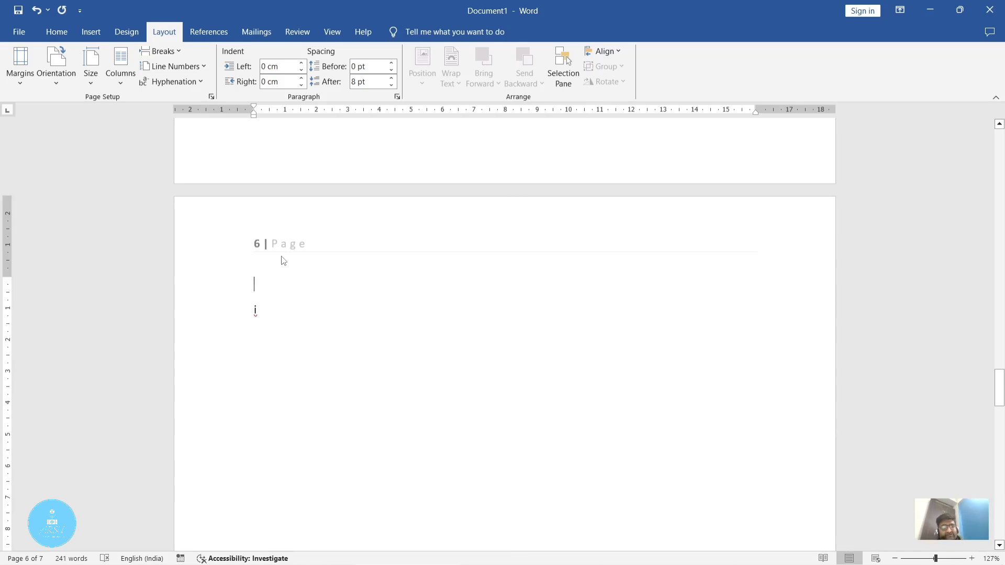
# Step: Close the list of break types without inserting one and minimize the document window to the desktop
pyautogui.click(180, 52)
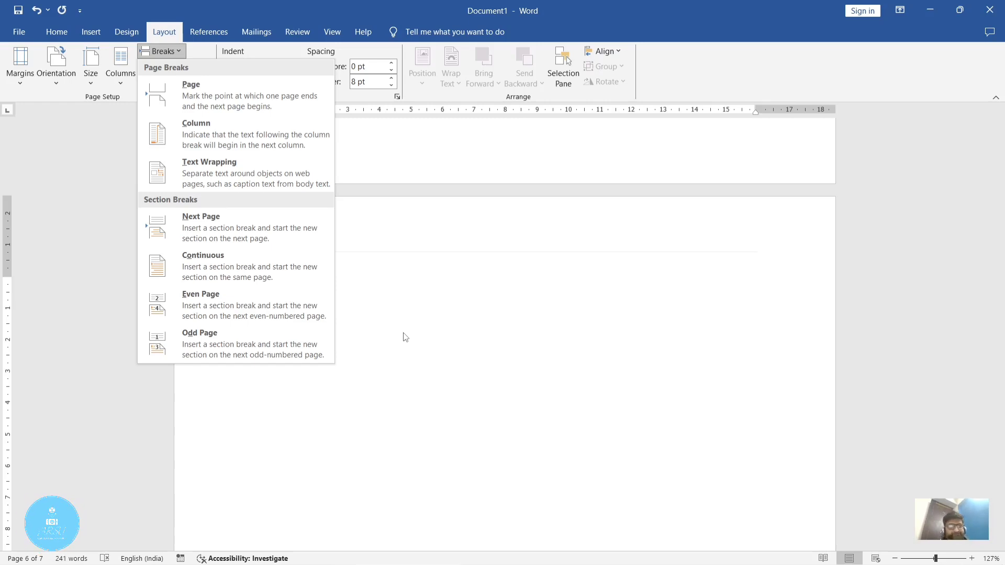
pyautogui.click(512, 280)
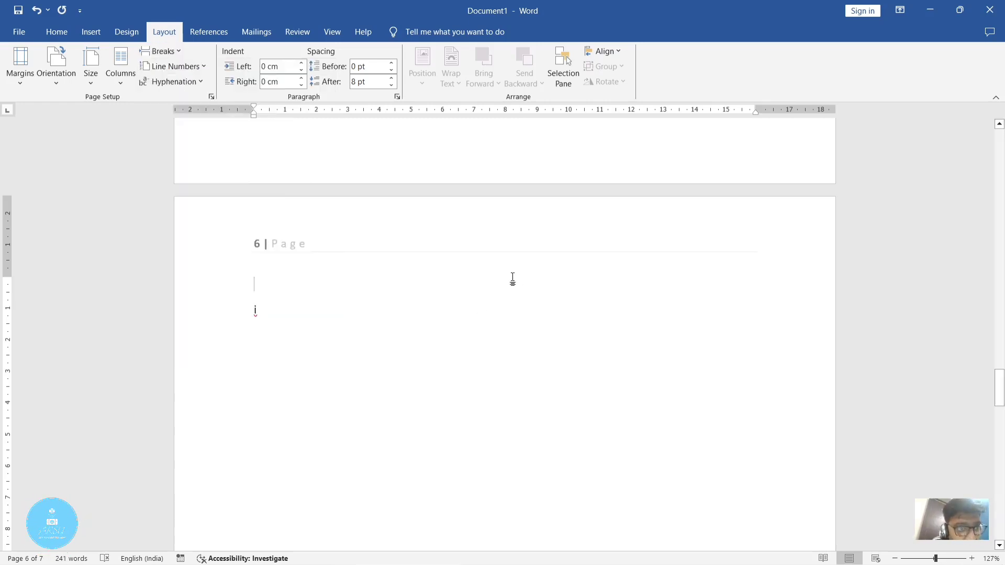
pyautogui.click(930, 5)
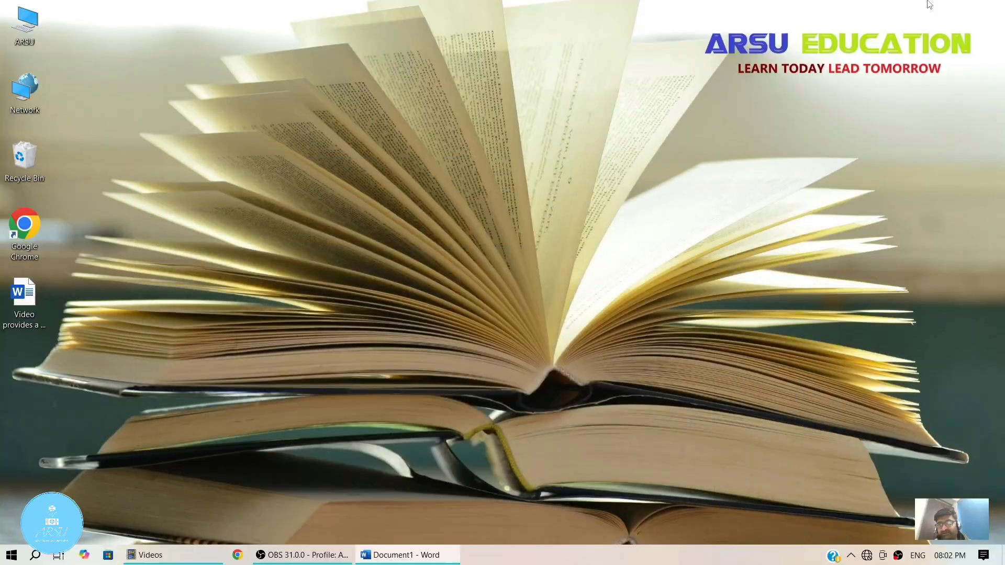